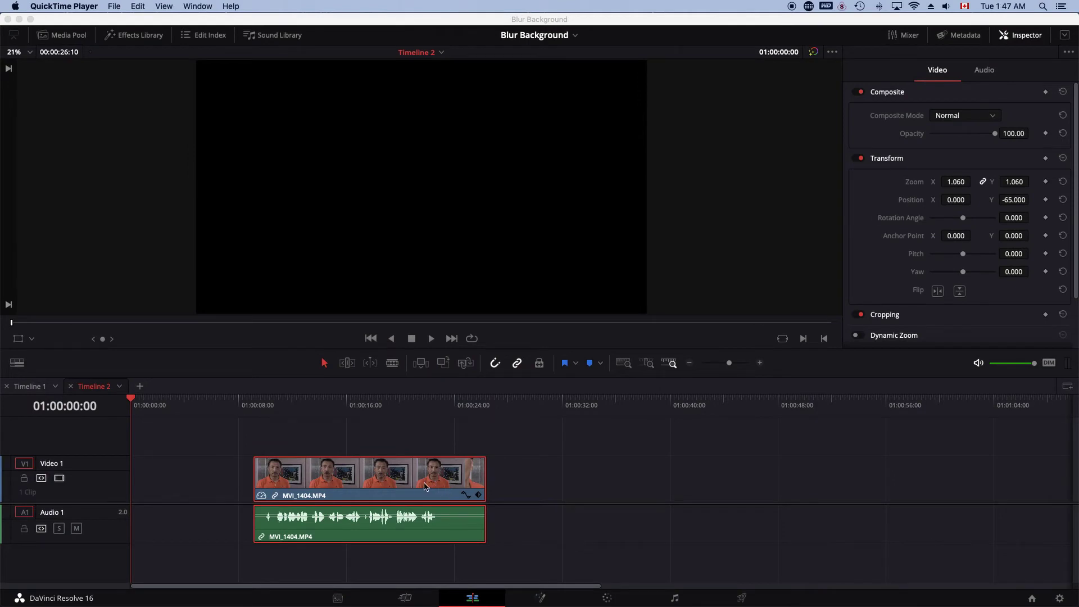
Drag the MVI_1404 clip to the very start of Timeline 2.
left_click(414, 486)
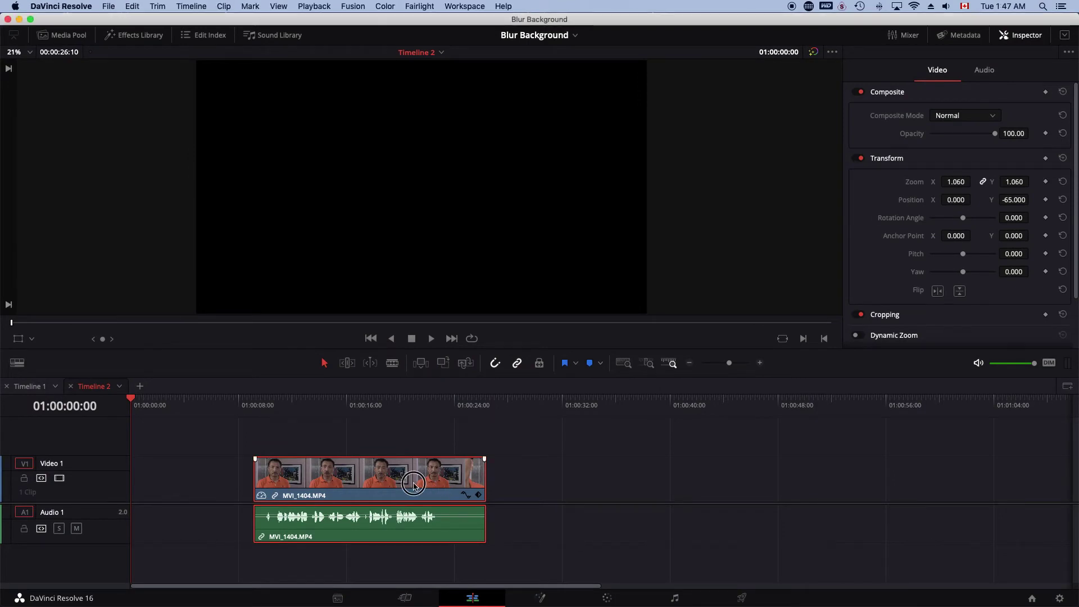
left_click_drag(414, 486, 290, 487)
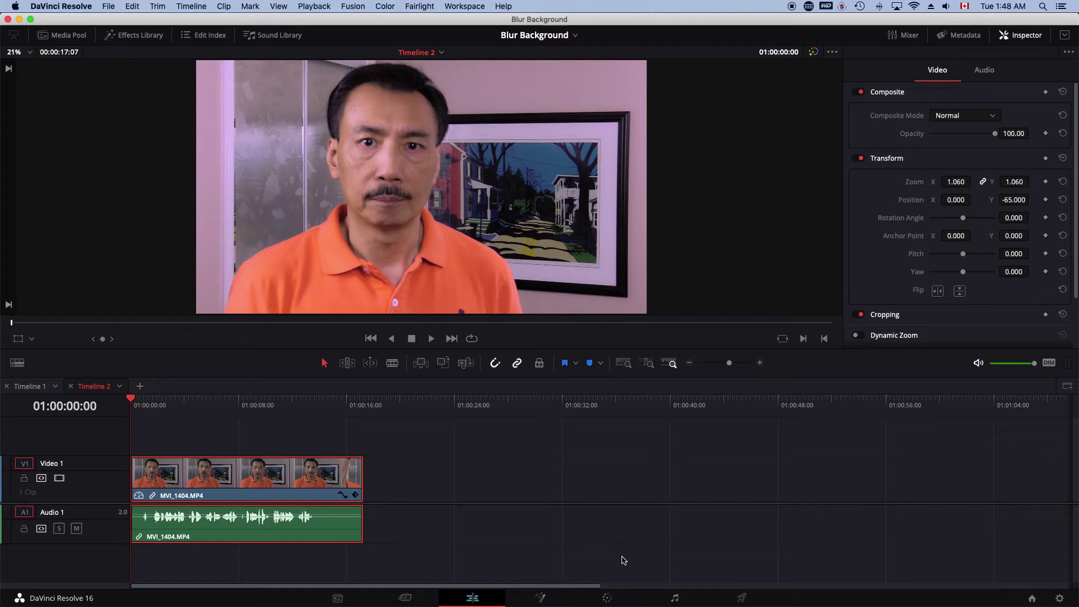
On the Color page, add corrector node 02 linked between node 01 and the output.
left_click(606, 598)
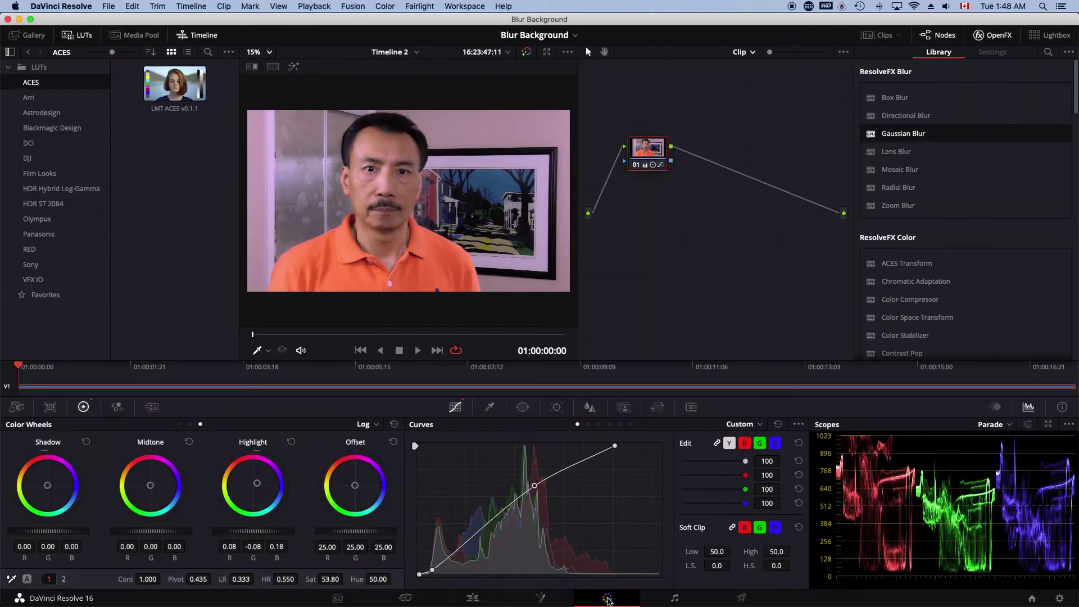
right_click(704, 187)
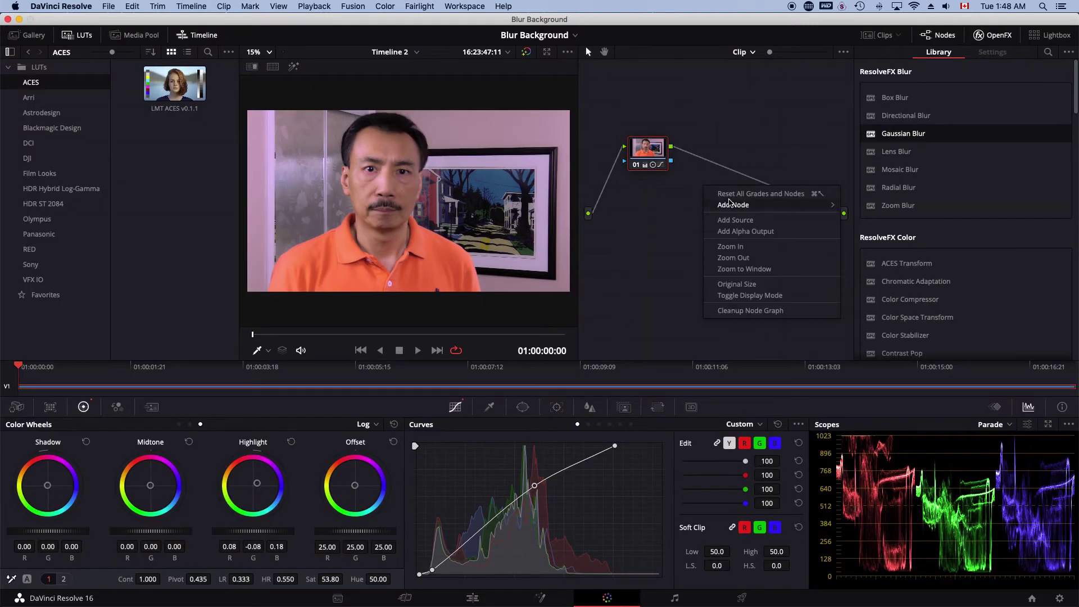
mouse_move(730, 204)
left_click(868, 207)
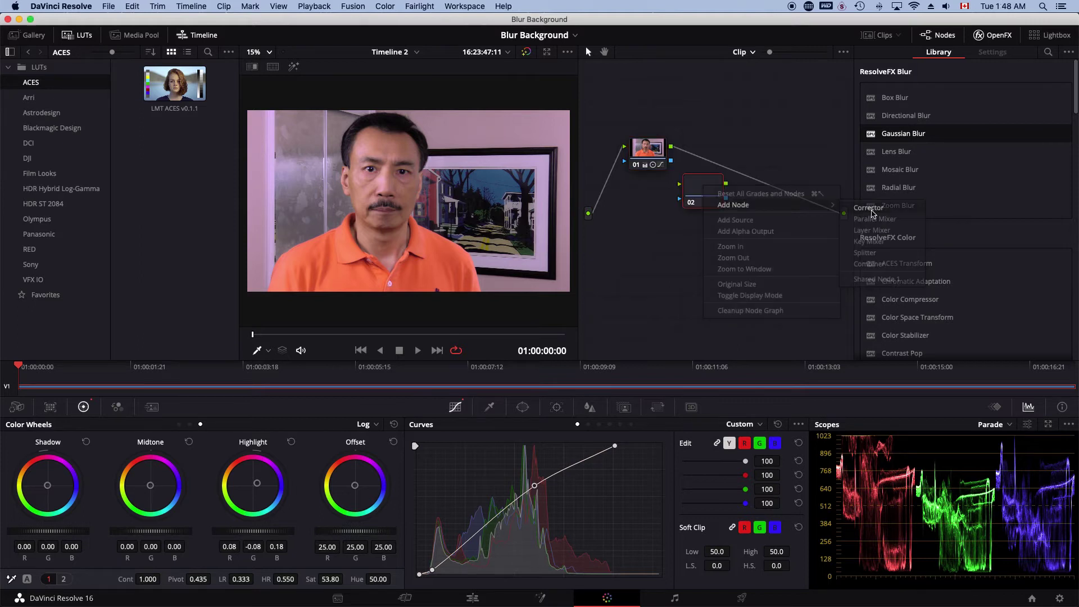
left_click_drag(700, 179, 707, 160)
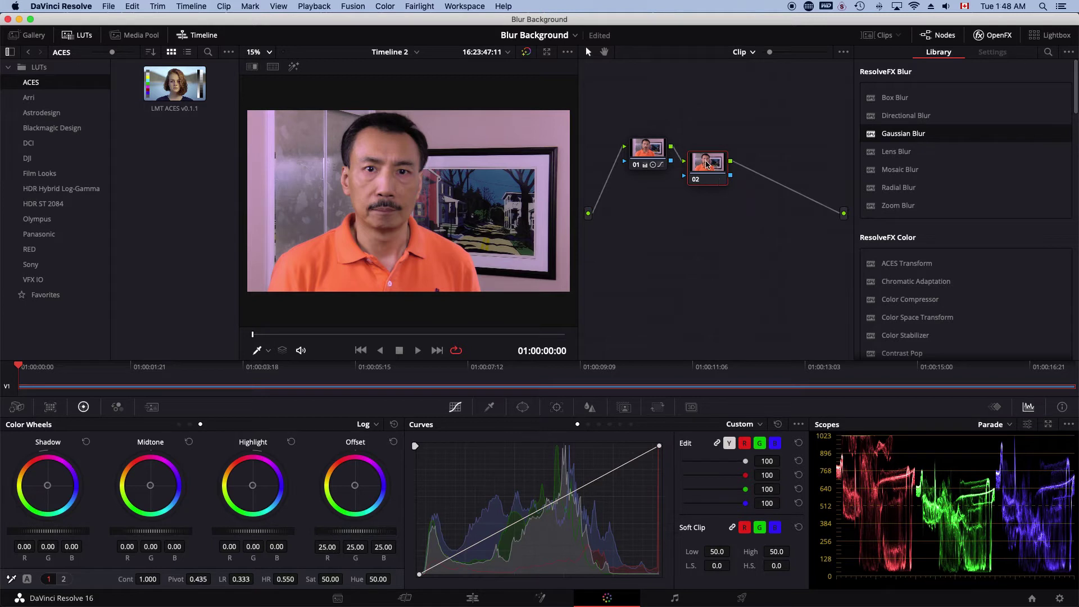
Start a Curve window at the lower left, tracing up the left shoulder to the neck.
left_click(523, 409)
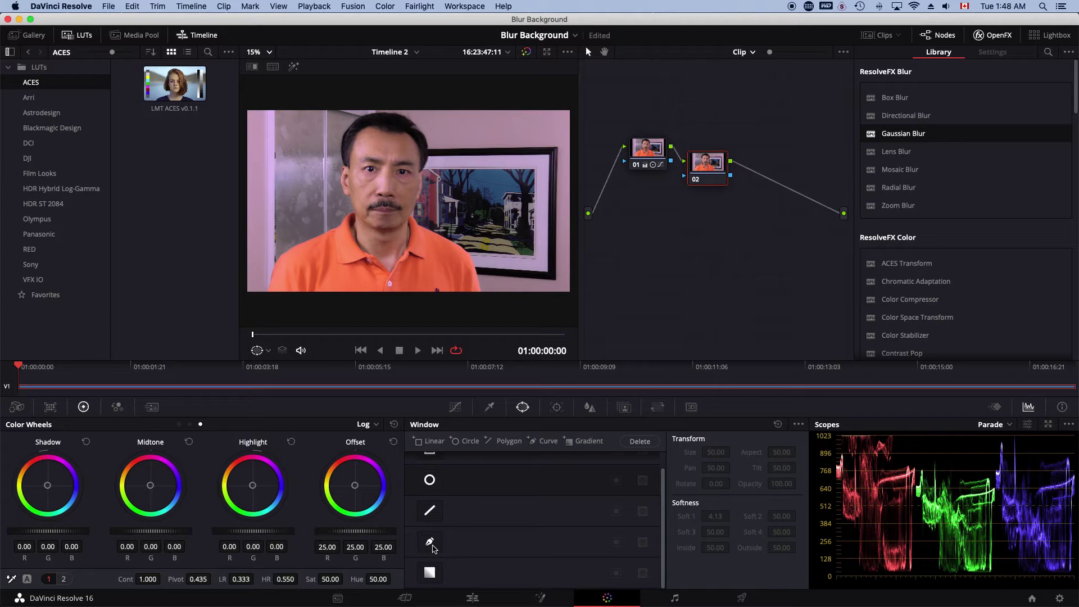
left_click(430, 542)
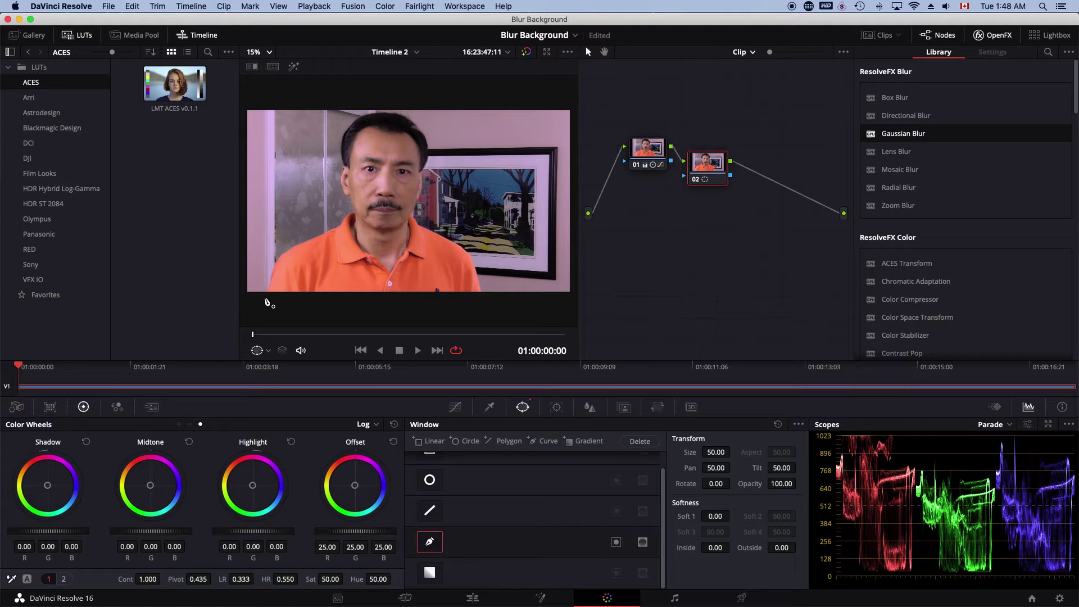
left_click(265, 298)
left_click(280, 254)
left_click(293, 245)
left_click(340, 225)
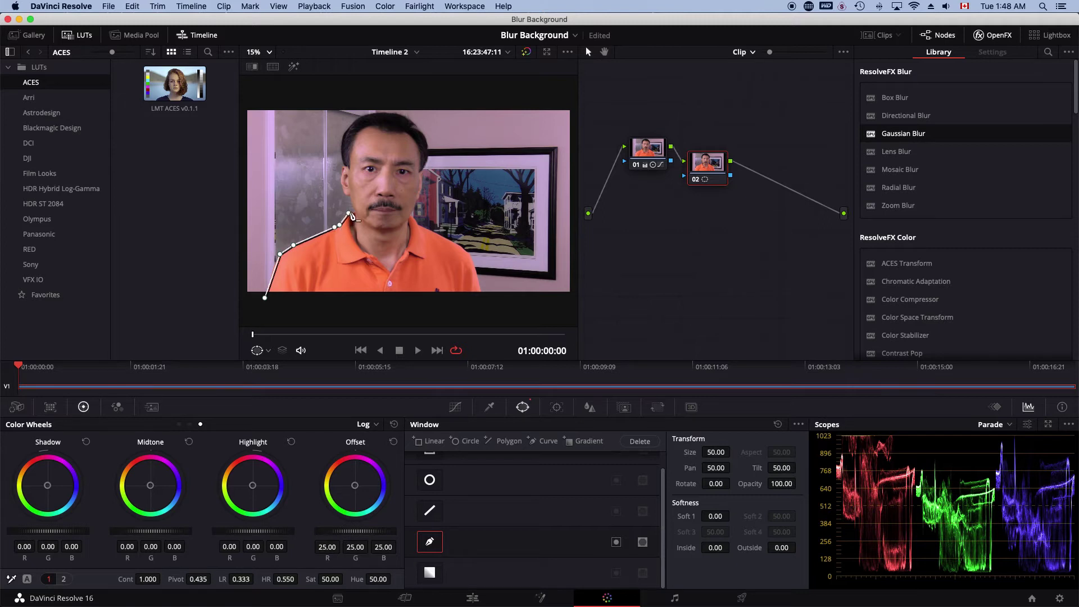
left_click(353, 213)
Trace the body outline across the collar and down the right shoulder, closing it at the start.
left_click(369, 226)
left_click(394, 230)
left_click(415, 221)
left_click(461, 246)
left_click(471, 254)
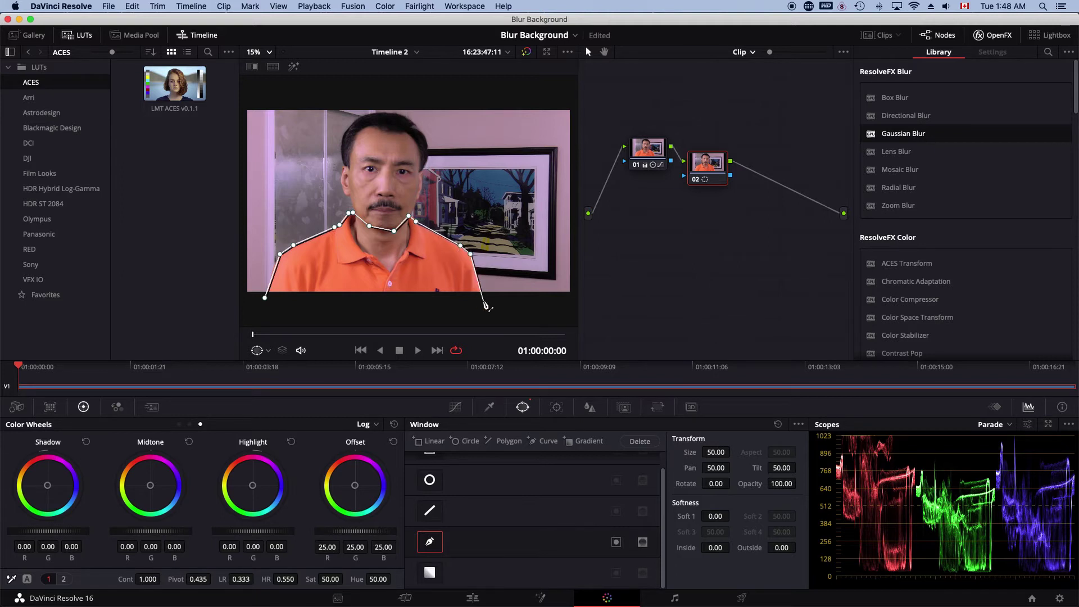
left_click(484, 298)
left_click(264, 299)
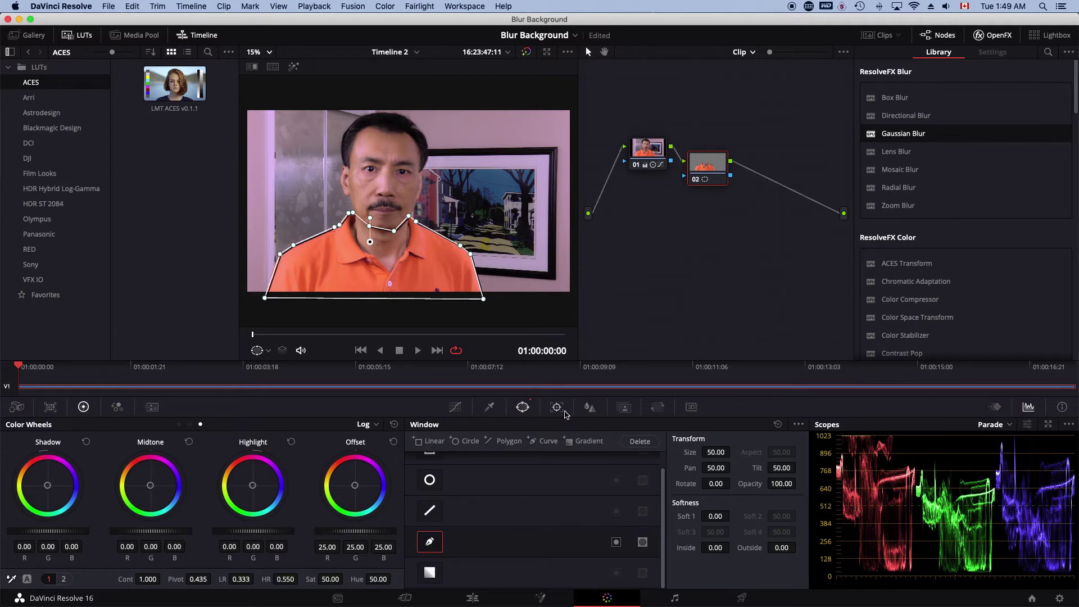
Track the torso window forward through the whole clip, then return to the first frame.
left_click(556, 408)
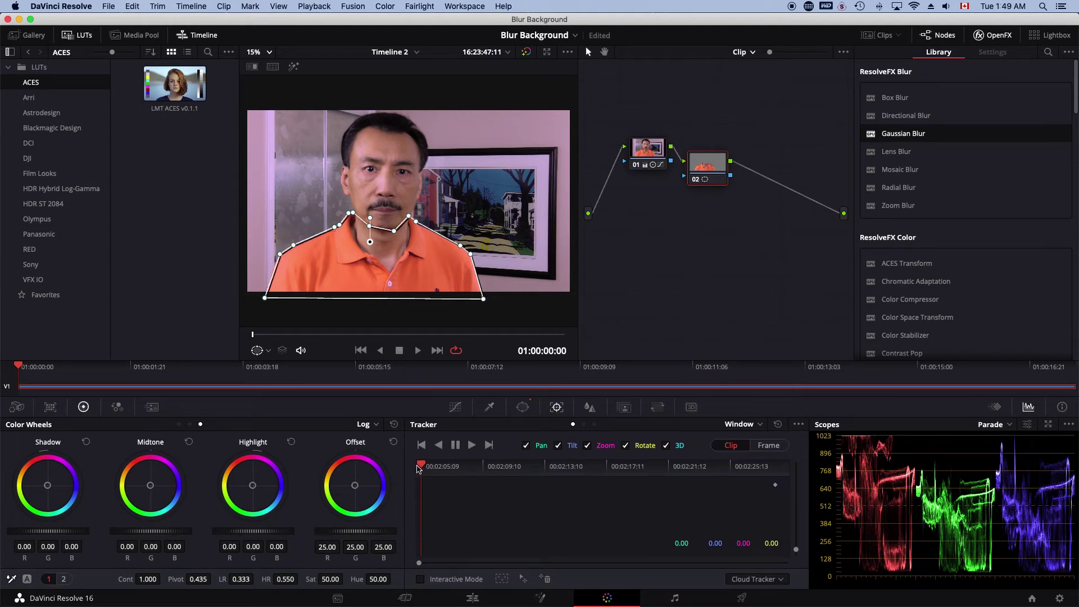
left_click(472, 445)
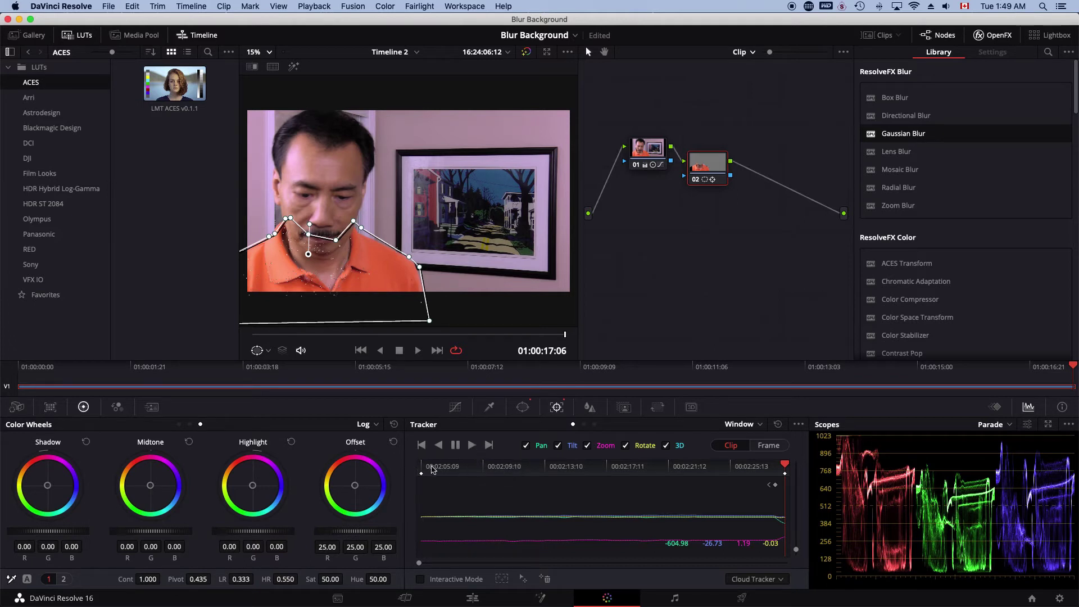
left_click_drag(784, 465, 417, 465)
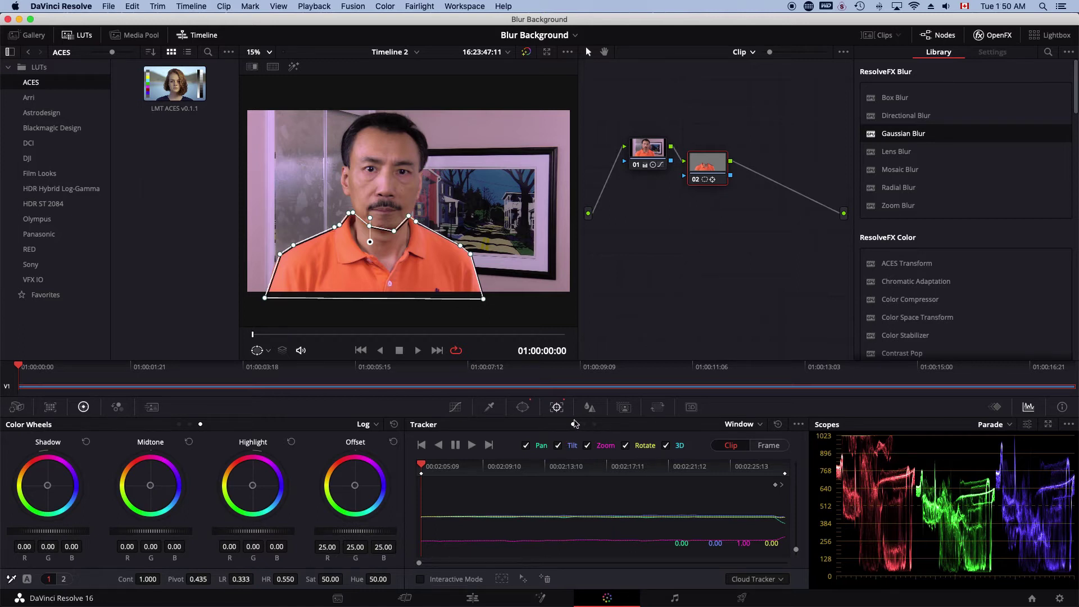
Start a new Curve window and trace the left side and top of the head.
left_click(522, 407)
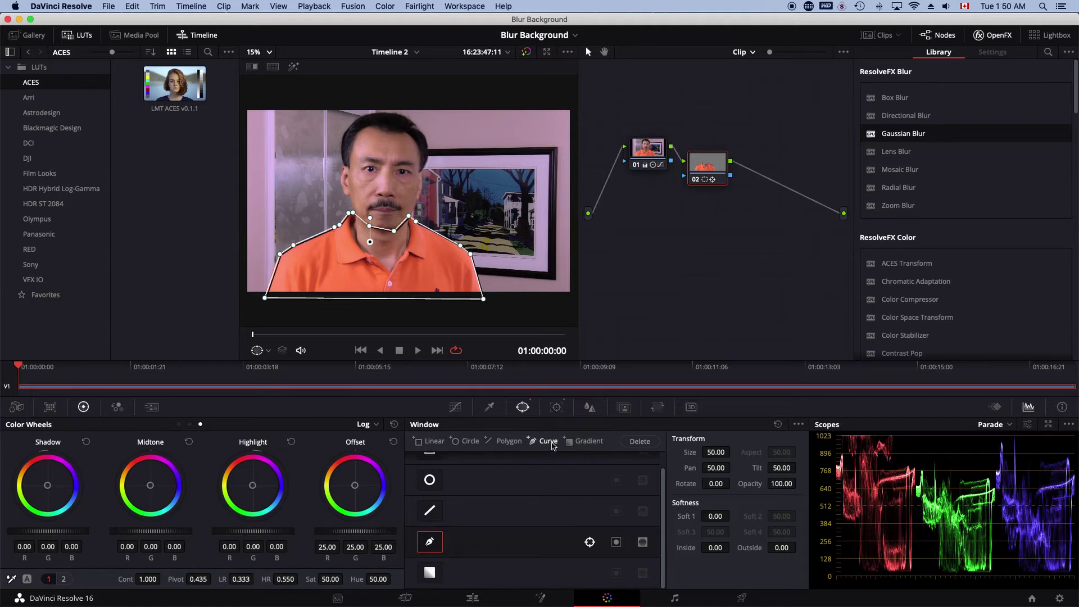
left_click(549, 443)
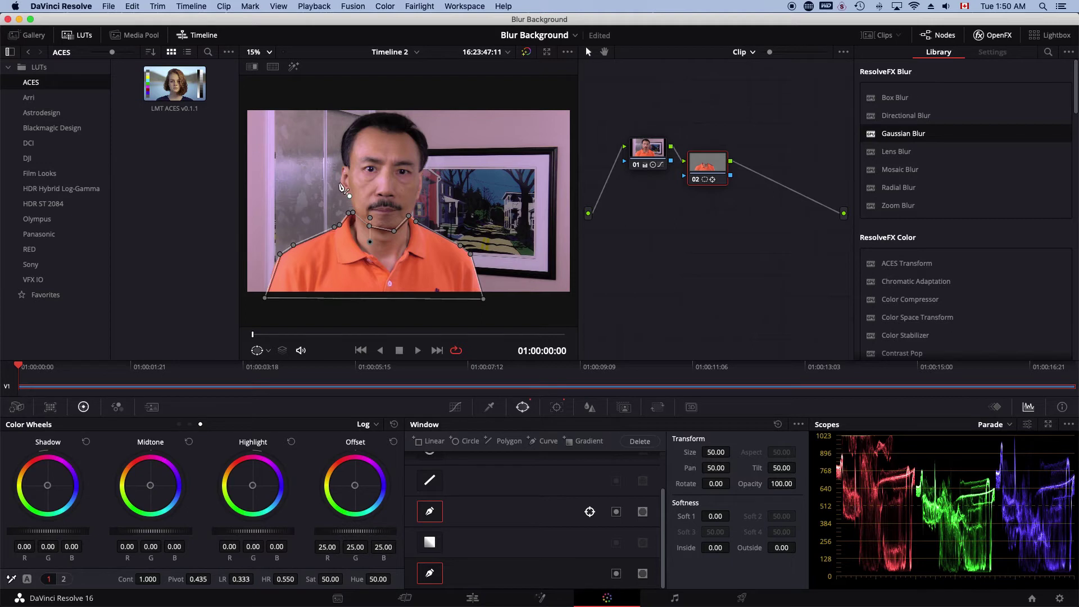
left_click(339, 181)
left_click(341, 145)
left_click(345, 128)
left_click(357, 116)
left_click(373, 111)
left_click(391, 112)
left_click(407, 115)
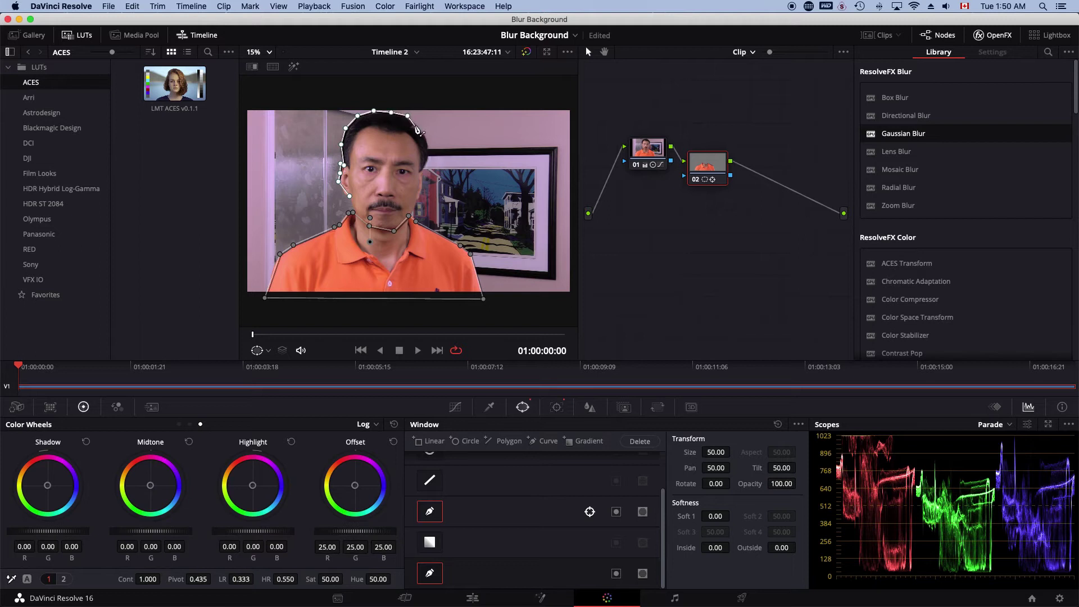
left_click(416, 124)
Trace the head outline down the right side, around jaw and chin, and close it.
left_click(423, 132)
left_click(429, 154)
left_click(424, 168)
left_click(424, 178)
left_click(415, 215)
left_click(402, 227)
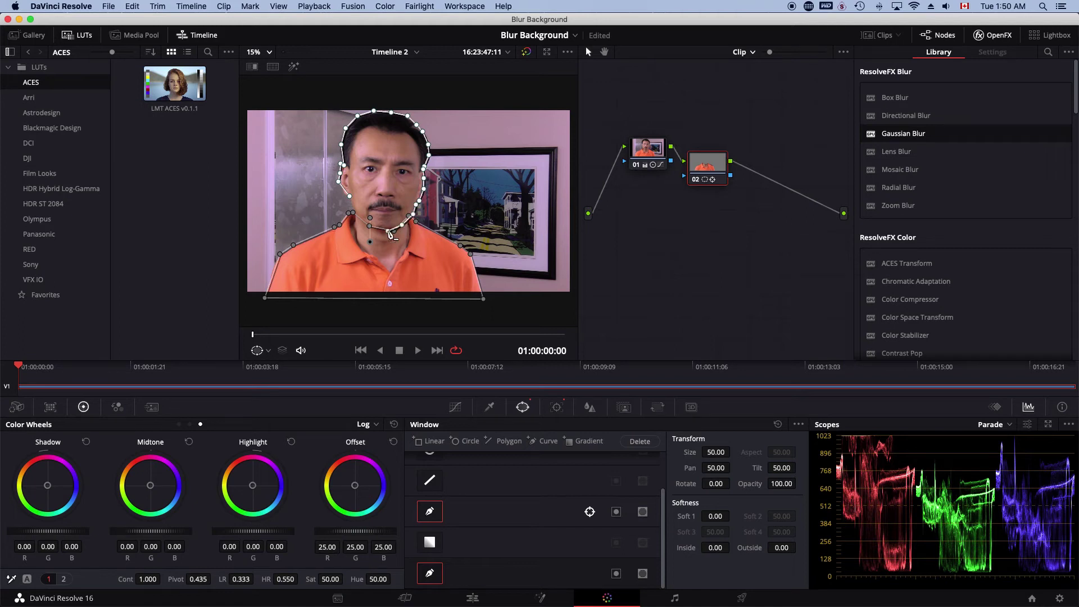
left_click(388, 231)
left_click(370, 227)
left_click(350, 212)
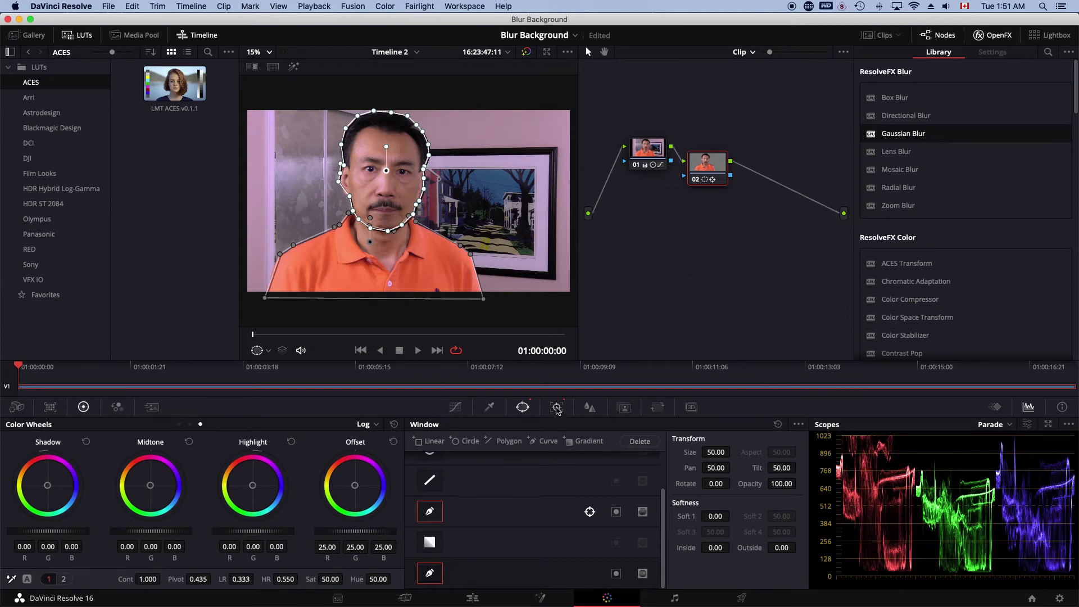
Track the head window forward through the clip, then scrub back to the start.
left_click(556, 406)
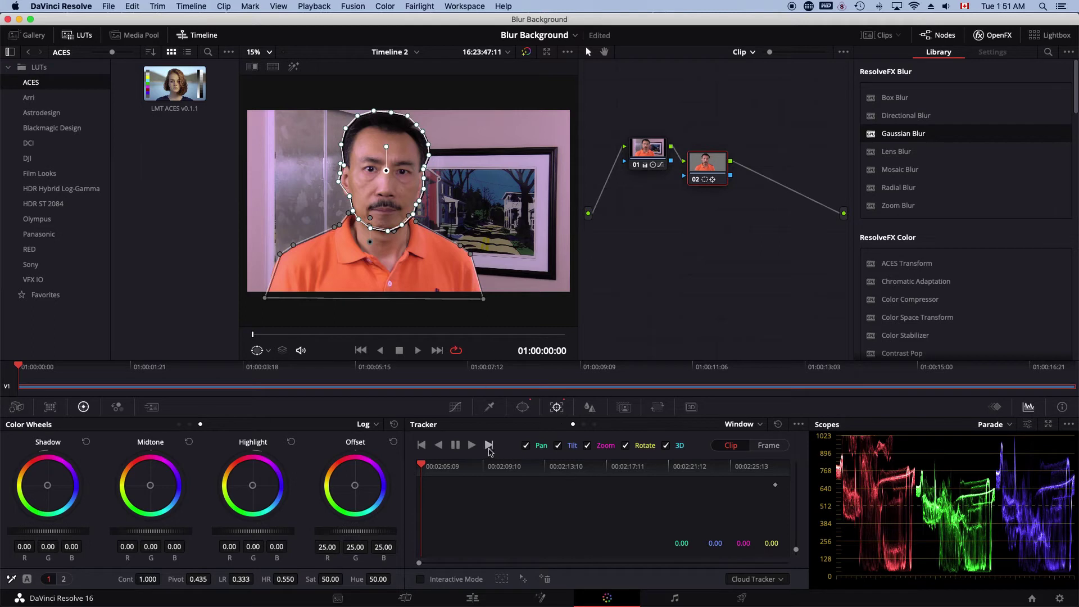
left_click(471, 445)
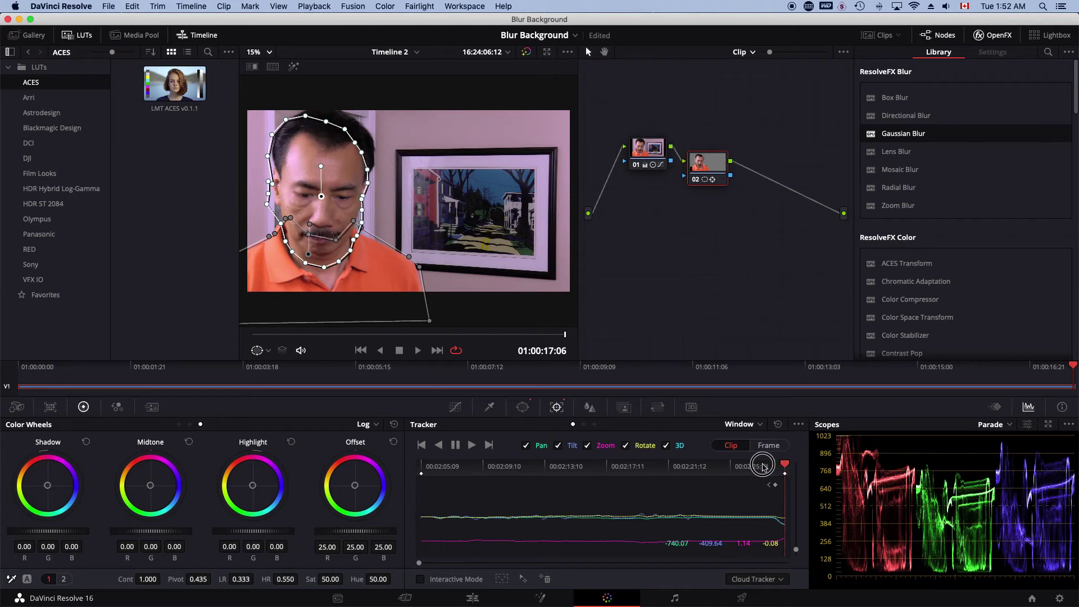
left_click_drag(785, 465, 729, 466)
left_click_drag(483, 474, 415, 467)
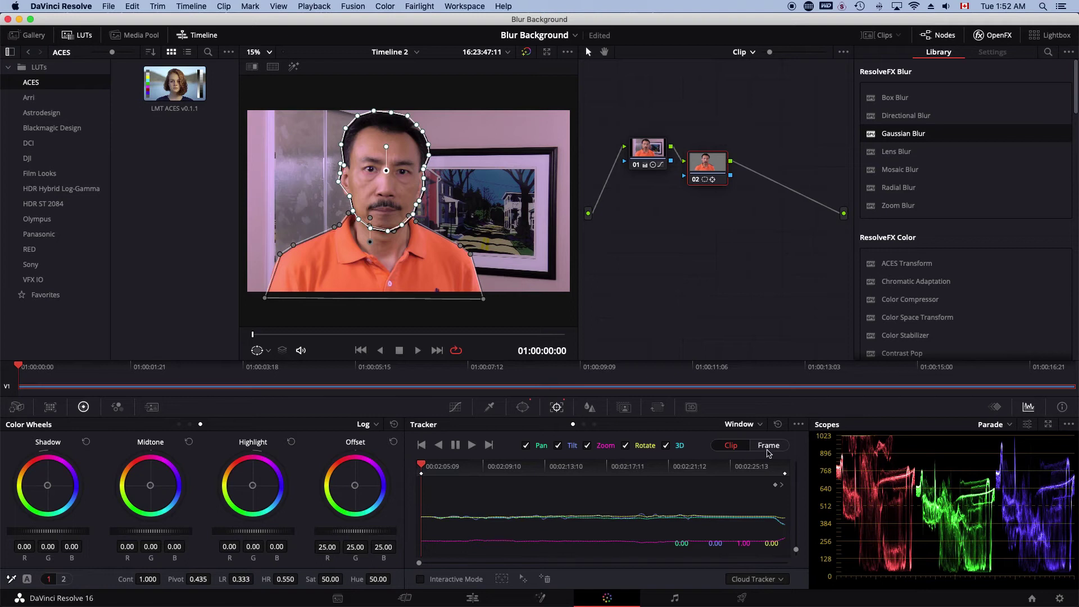
Switch the tracker to Frame mode and play the clip back and forth to check tracking.
left_click(776, 448)
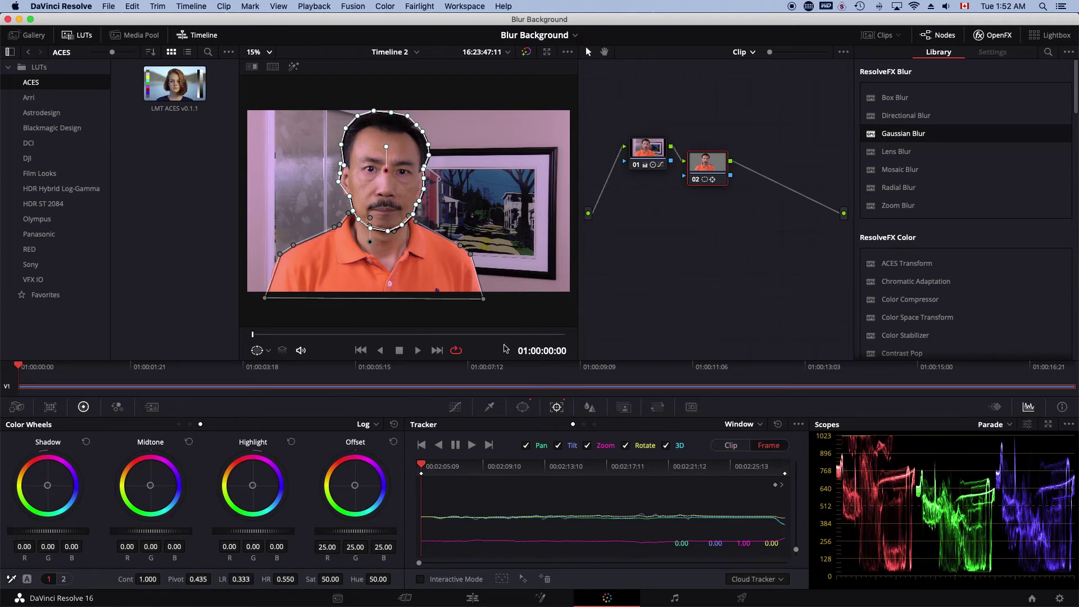
key("space")
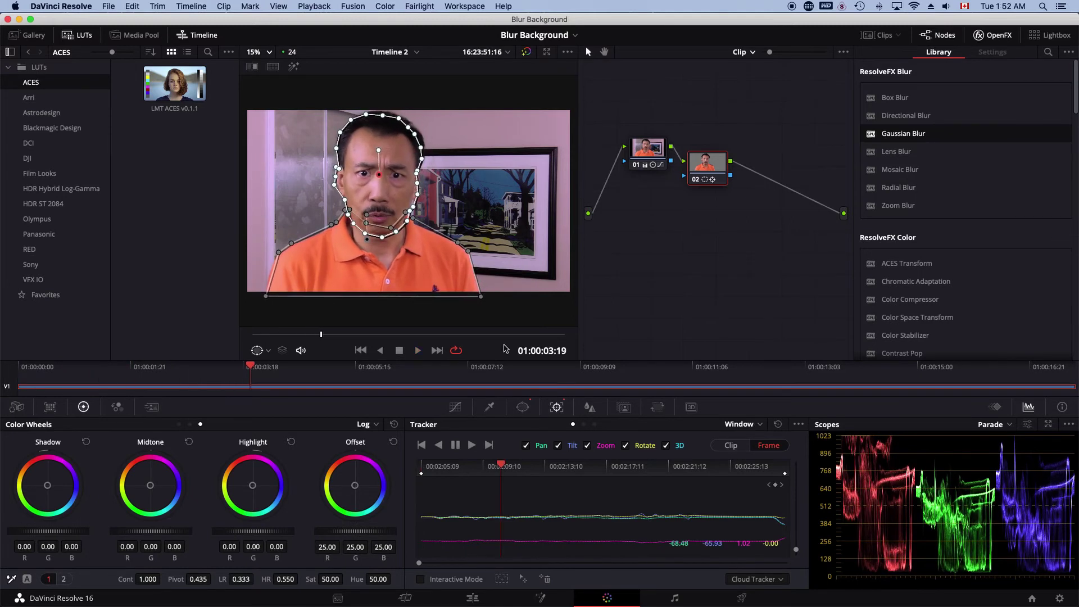
key("space")
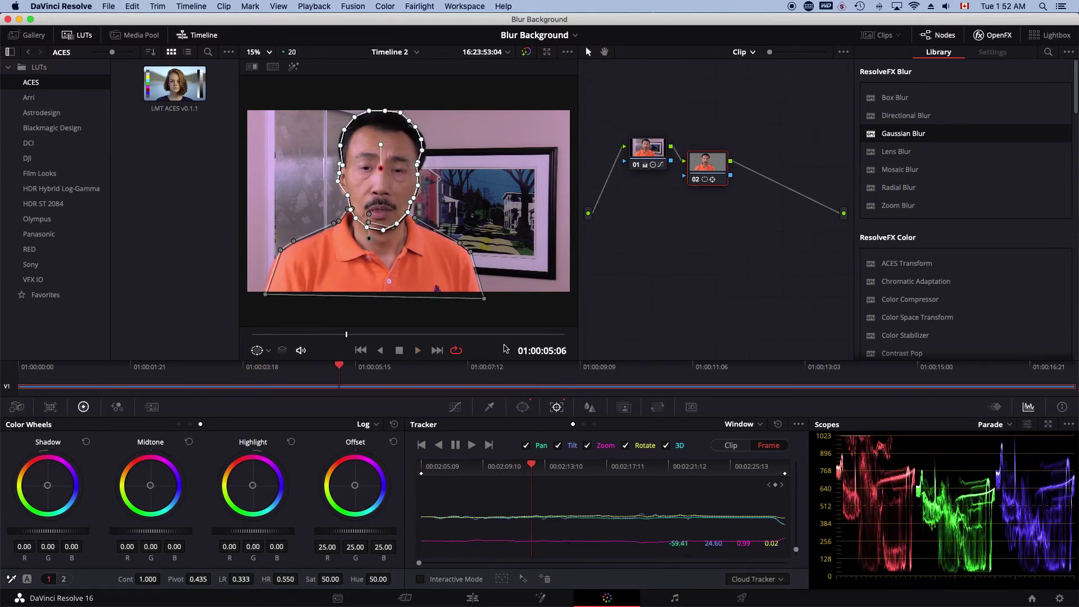
key("space")
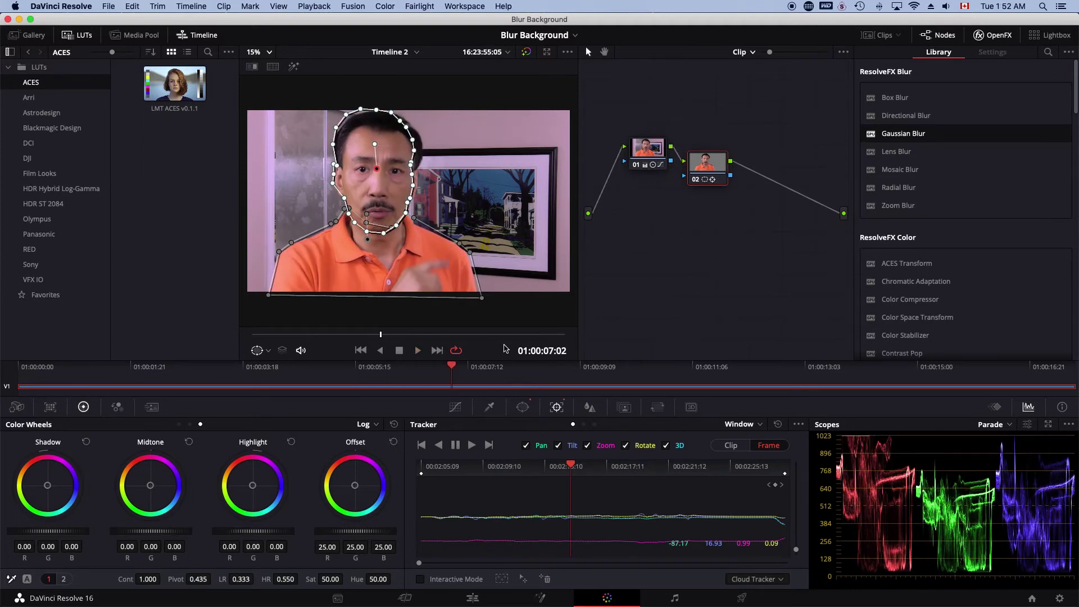
key("j")
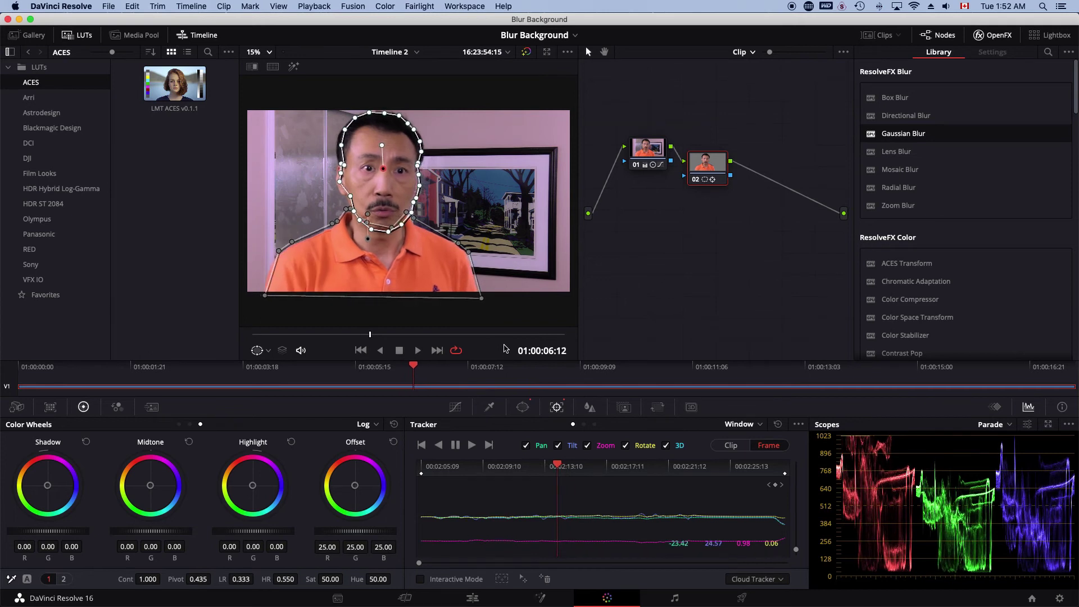
key("l")
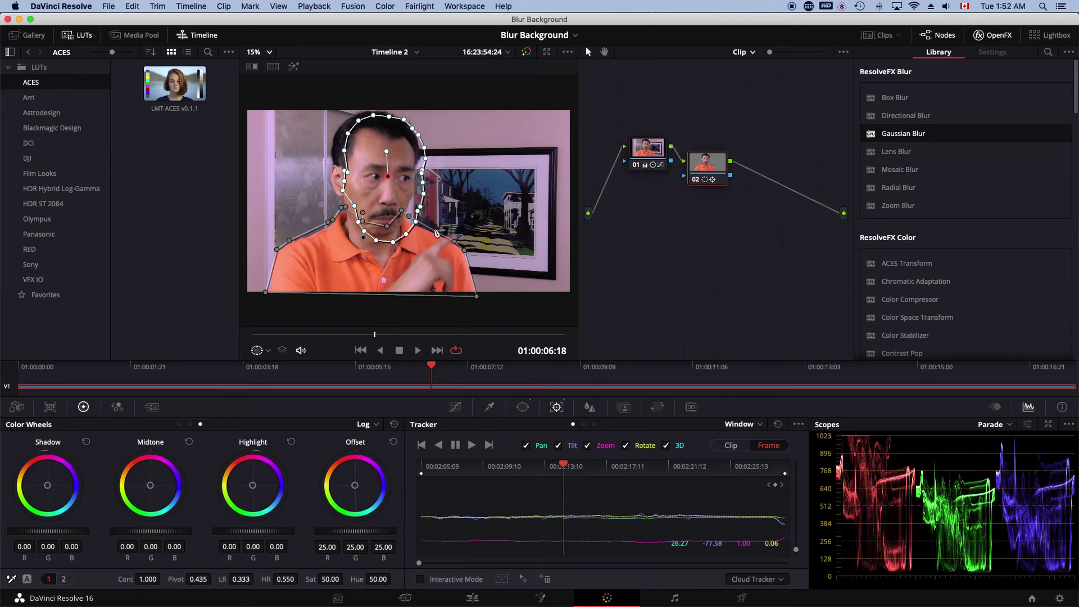
Reposition the face window and reshape its left jaw and cheek points on a drifted frame.
left_click_drag(388, 176, 381, 172)
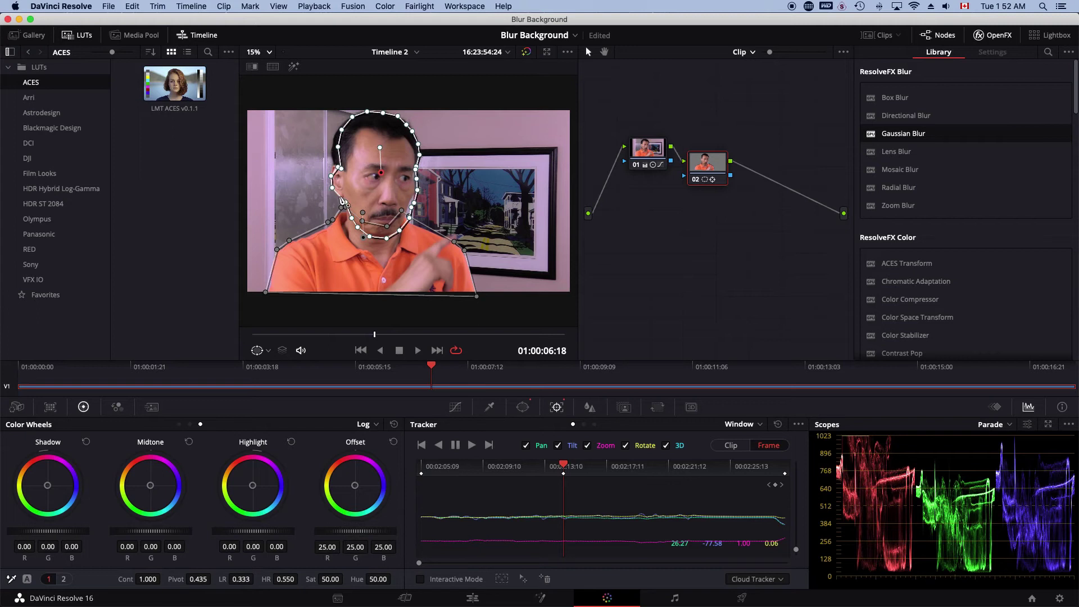
left_click_drag(342, 202, 347, 205)
left_click_drag(339, 167, 338, 131)
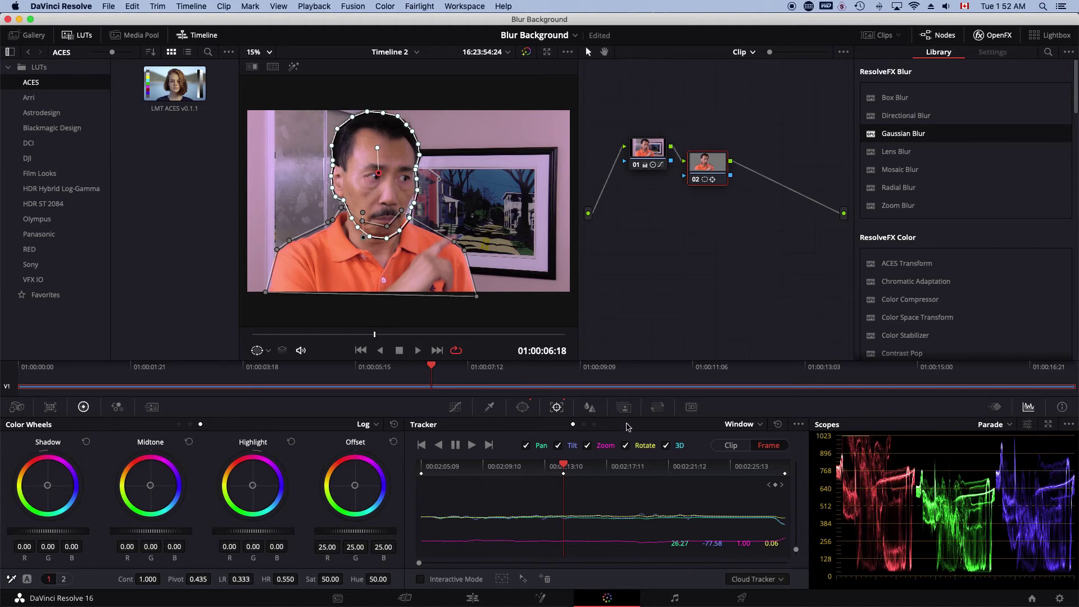
key("space")
key("j")
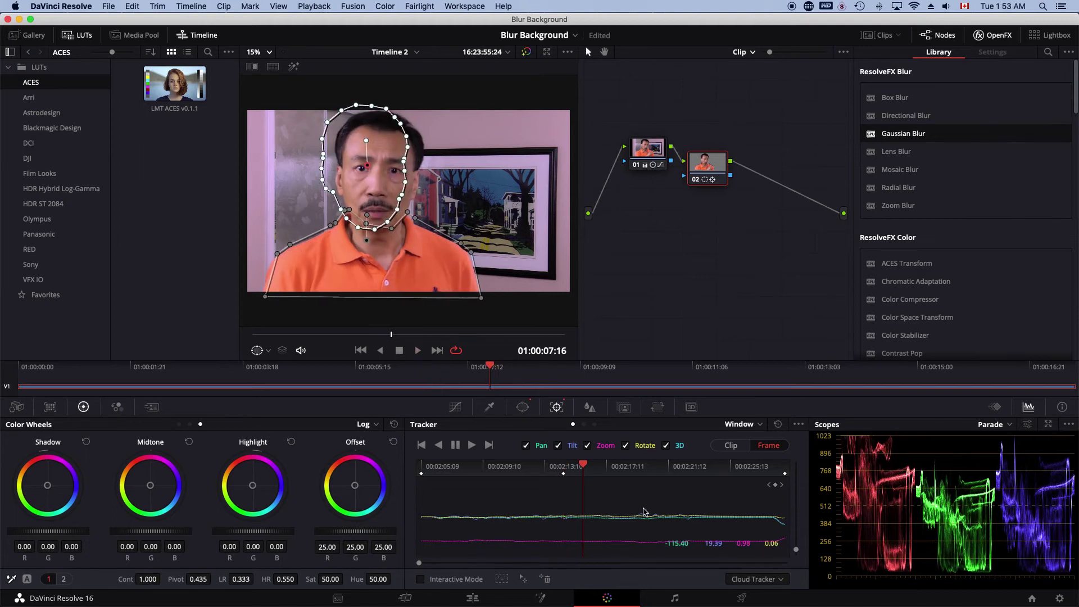
key("l")
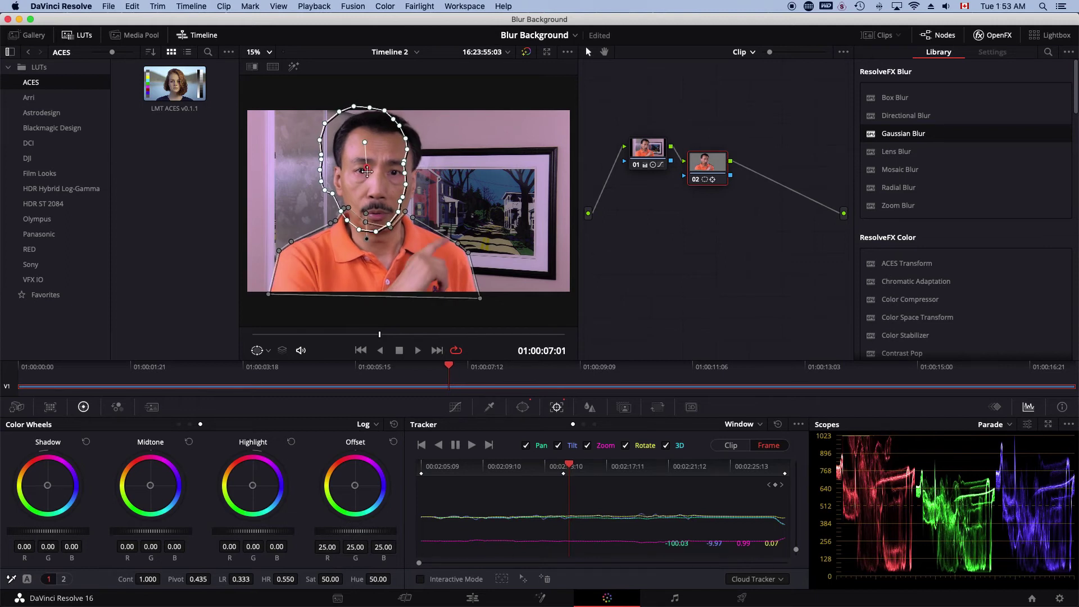
Refit the face window on two more drifted frames and review the playback.
left_click_drag(367, 172, 378, 169)
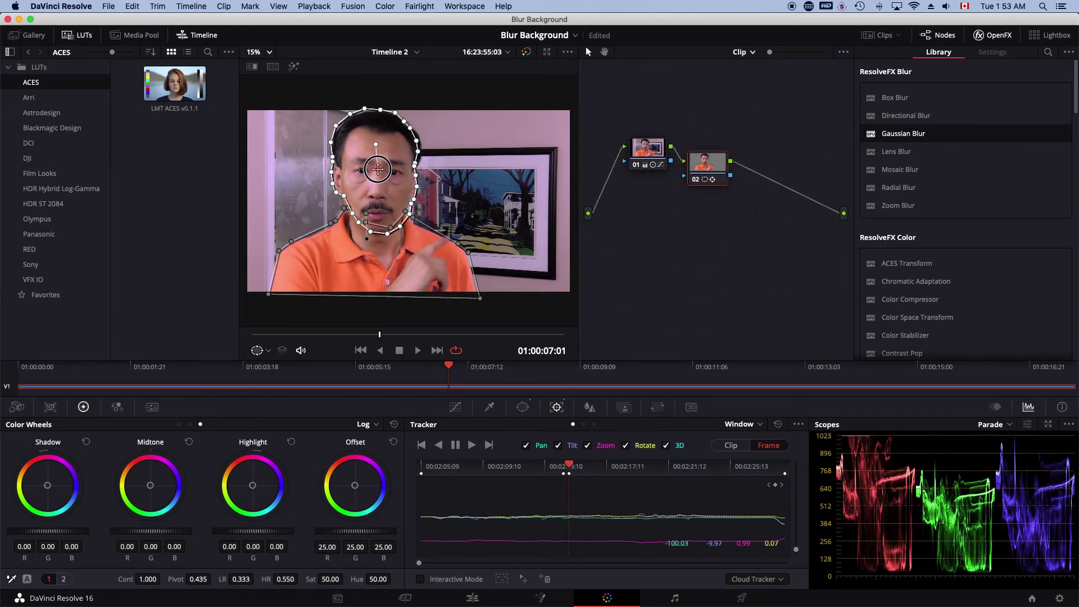
key("space")
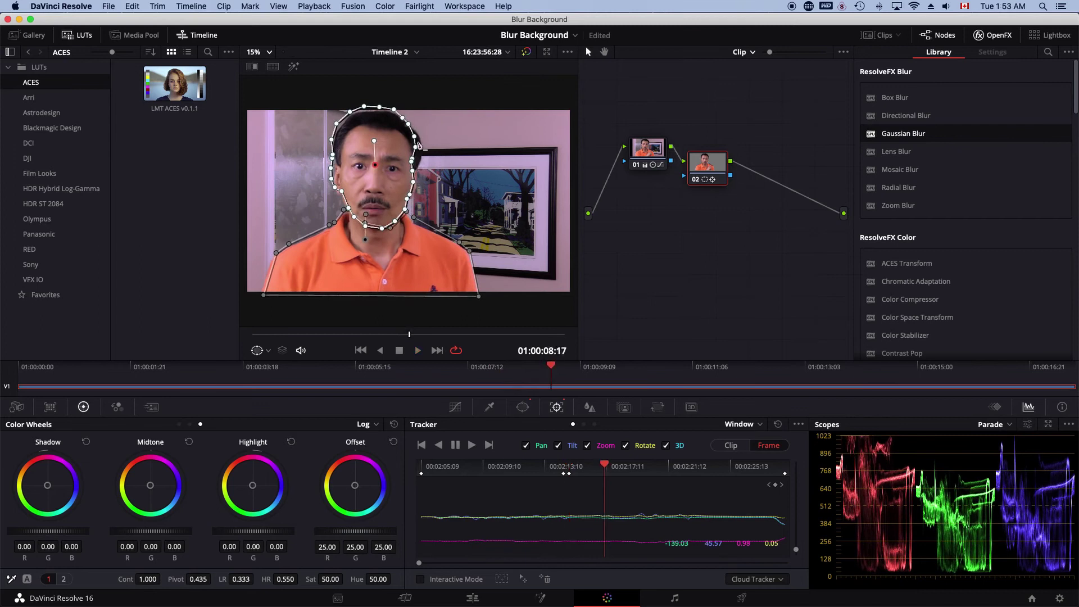
left_click_drag(374, 162, 377, 168)
key("space")
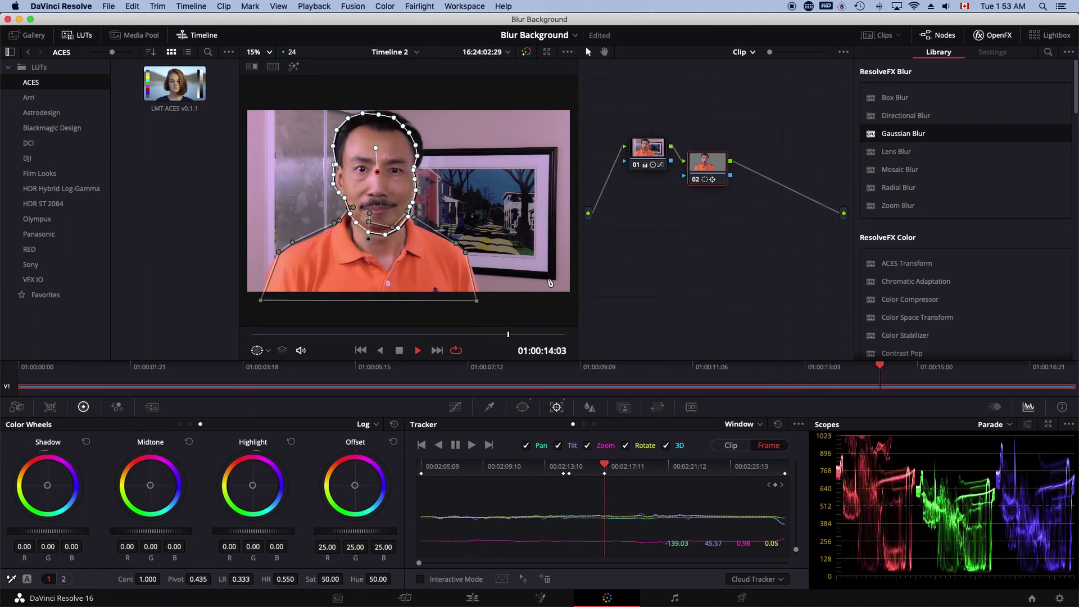
key("space")
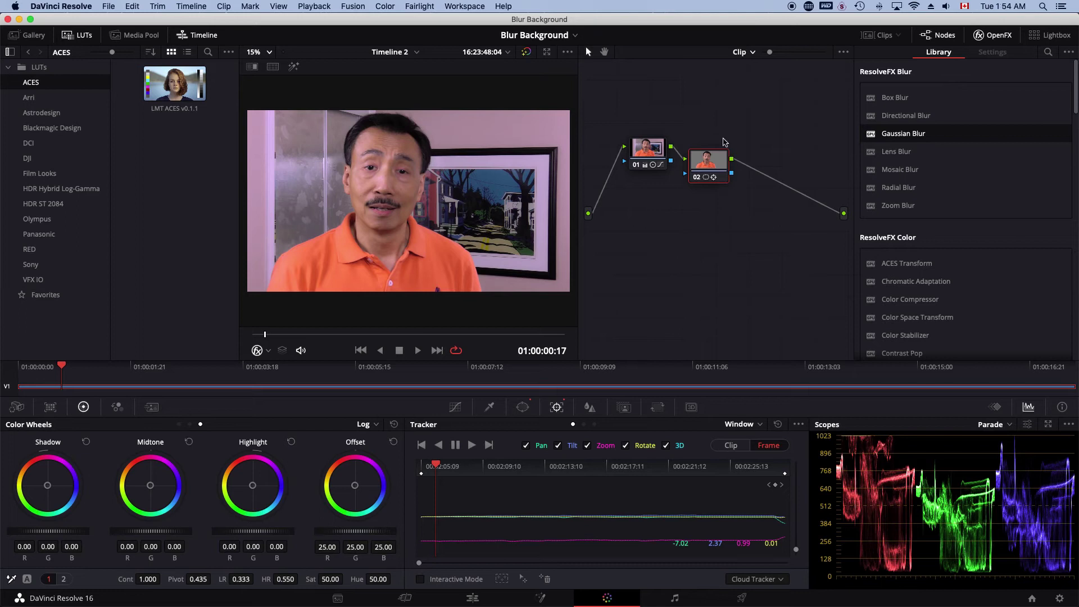
Add an Outside node 03 after node 02 via the node's Add Node menu.
right_click(712, 165)
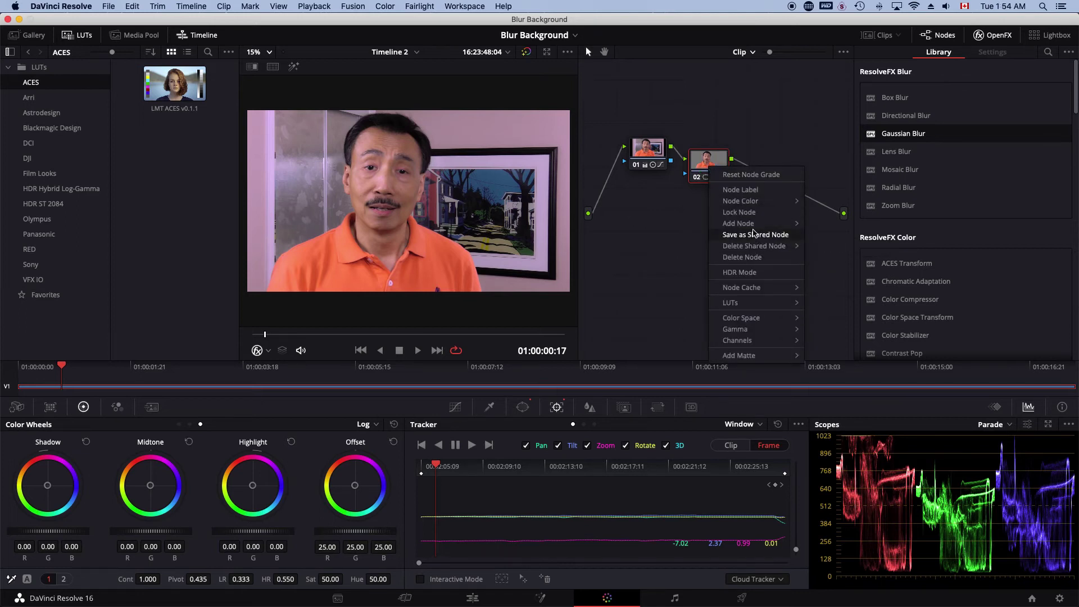
mouse_move(755, 226)
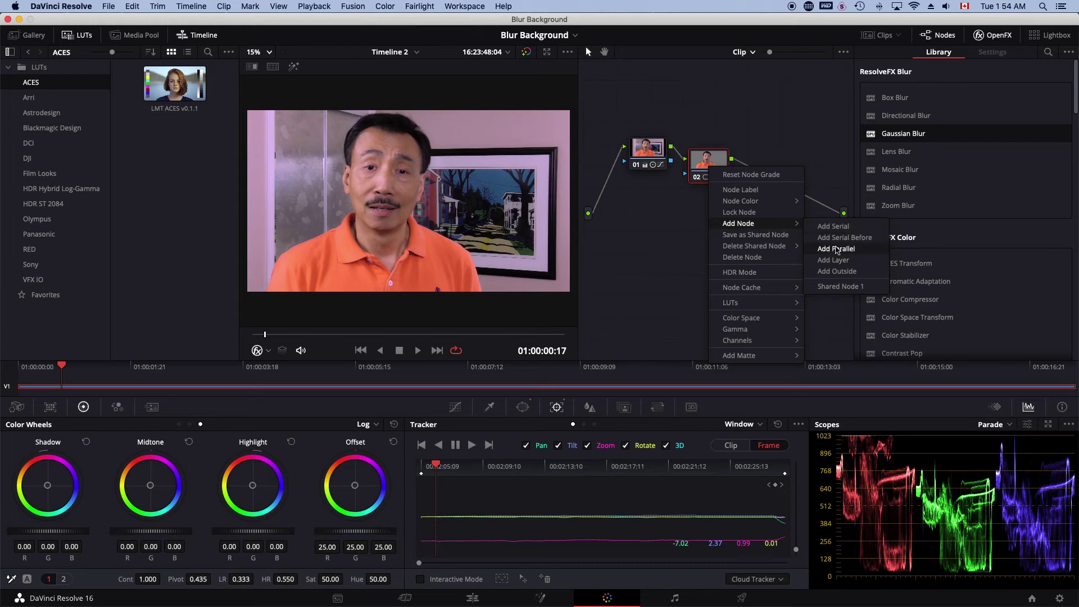
left_click(844, 274)
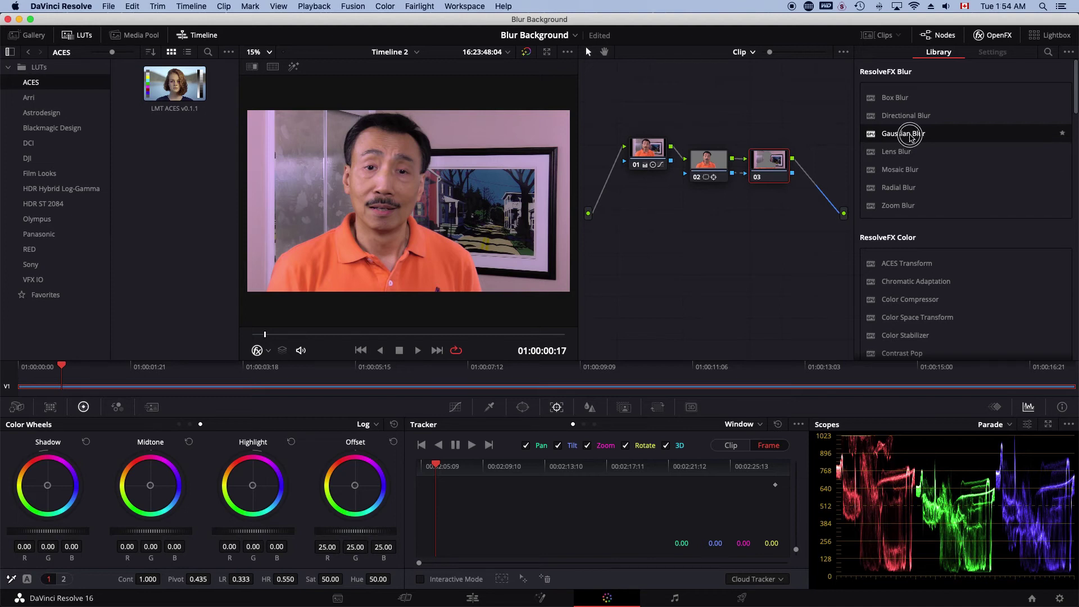
Apply the OpenFX Gaussian Blur to node 03 and preview the clip from the start.
left_click_drag(910, 138, 775, 159)
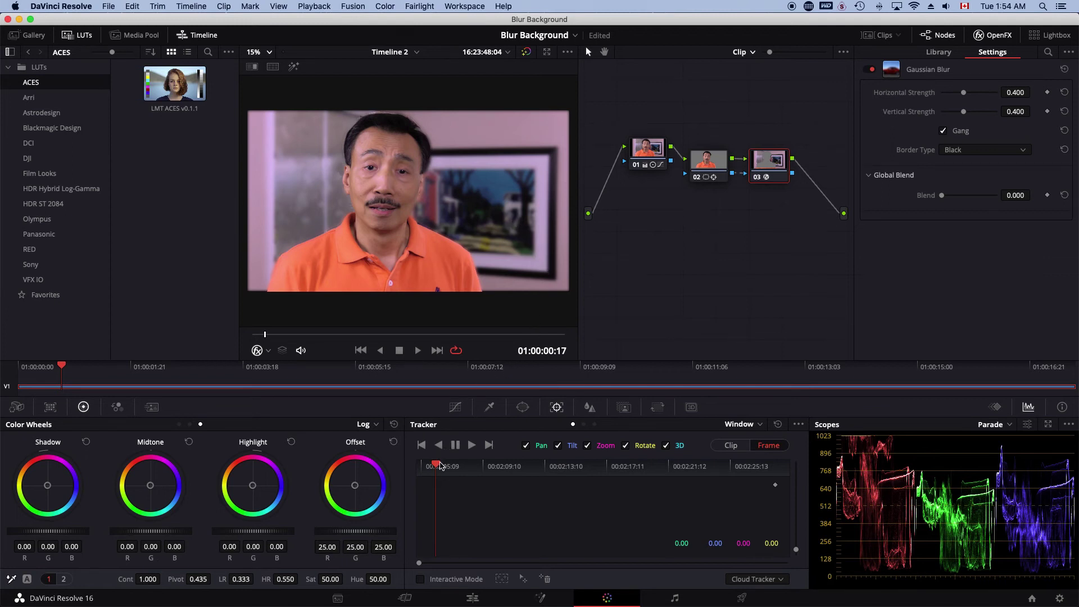
left_click_drag(441, 465, 415, 463)
key("space")
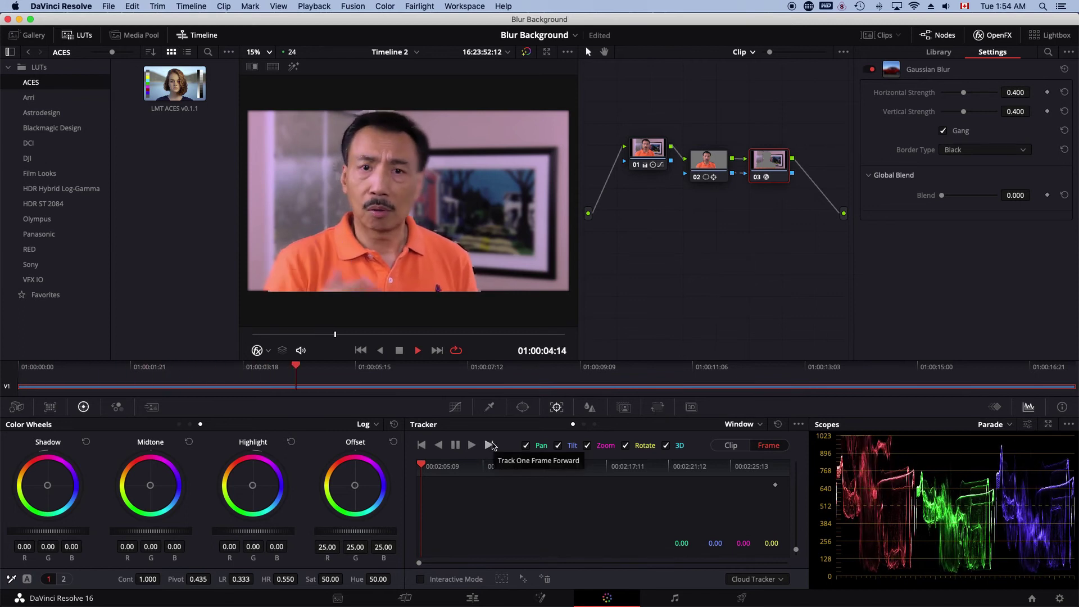
key("space")
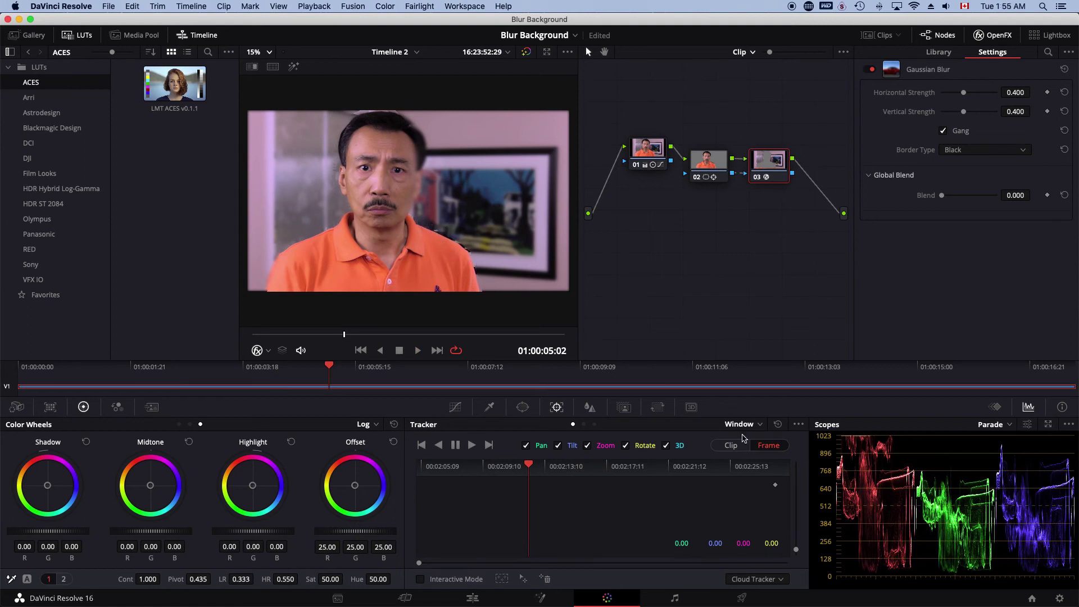
Select node 02 and shift the face curve window slightly right over the head.
left_click(523, 408)
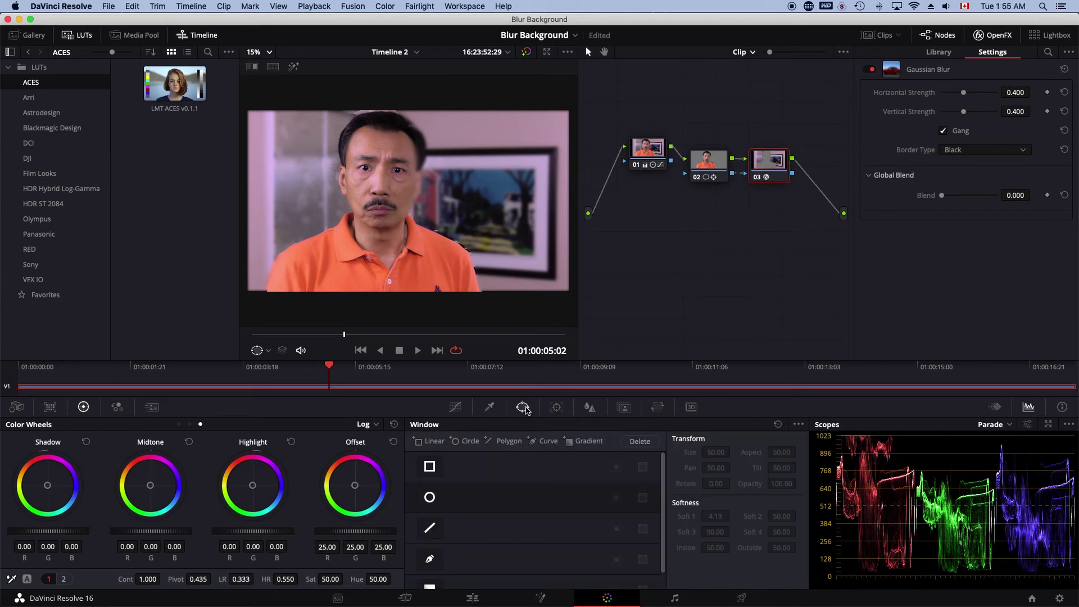
scroll(495, 514, "down", 1)
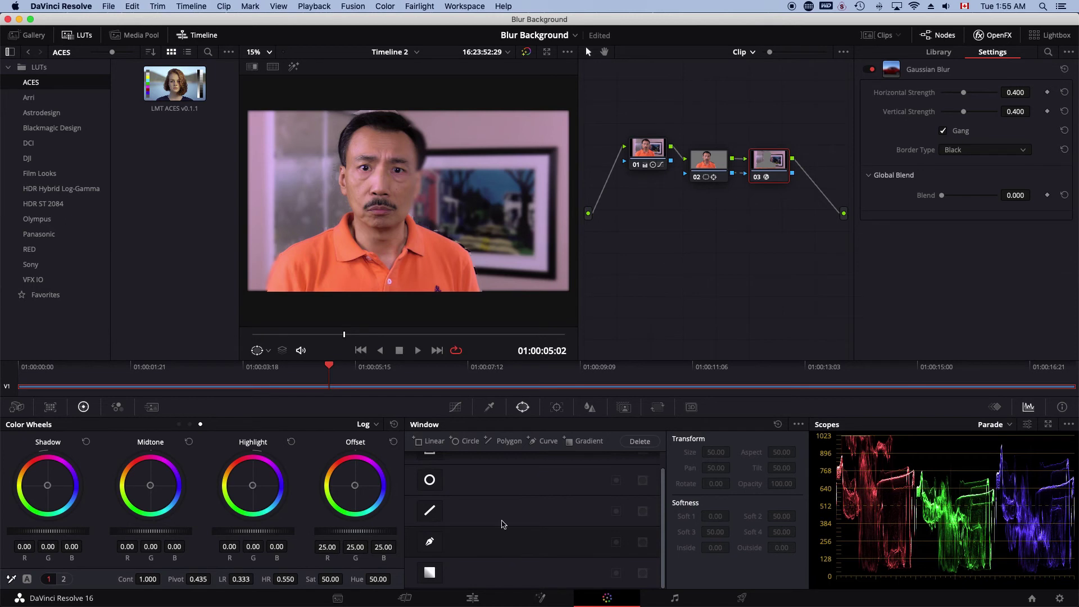
left_click(705, 160)
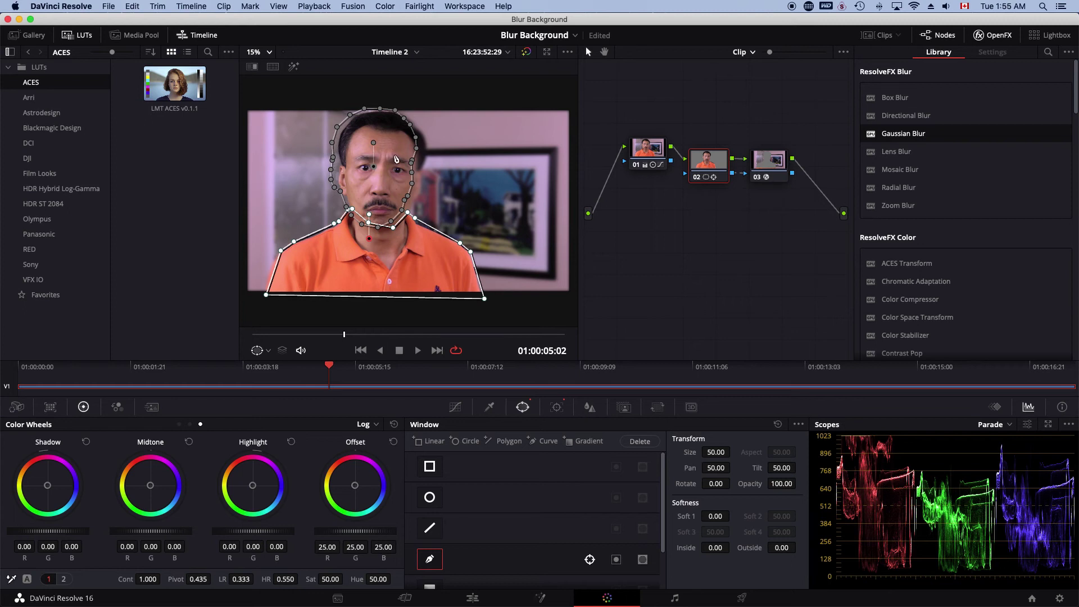
left_click_drag(396, 159, 401, 158)
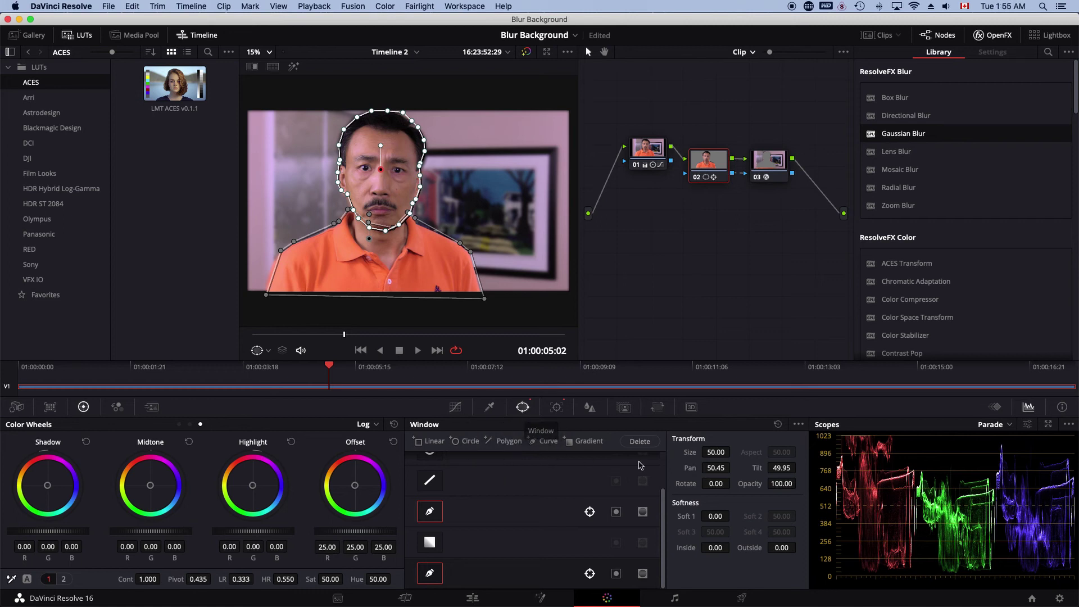
Set the tracker to Clip mode and give the body window a Soft 1 softness of 20.
left_click(557, 408)
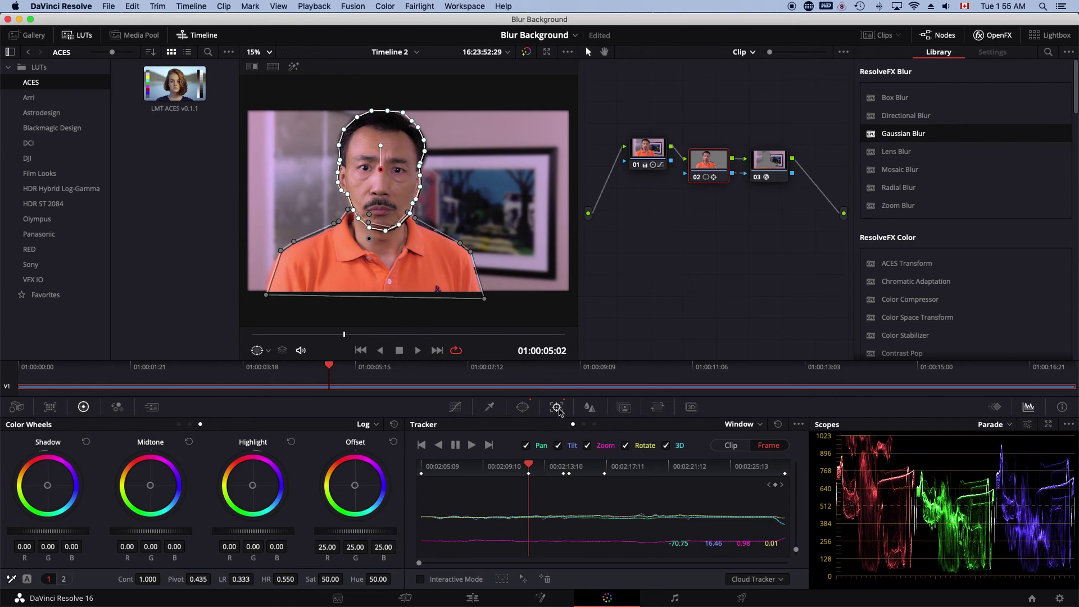
left_click(731, 445)
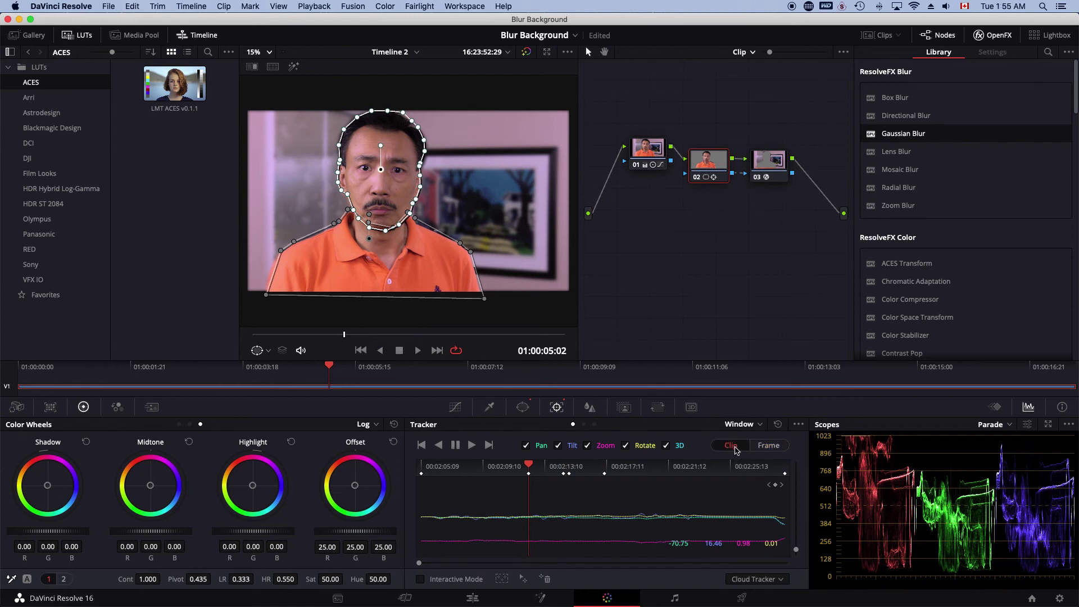
left_click(522, 407)
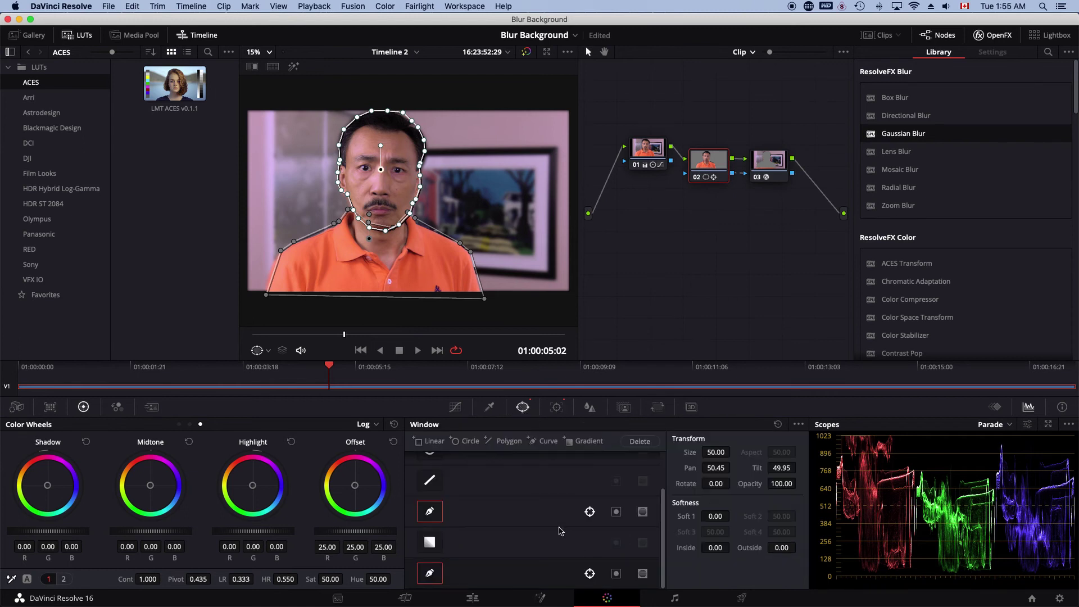
left_click(518, 516)
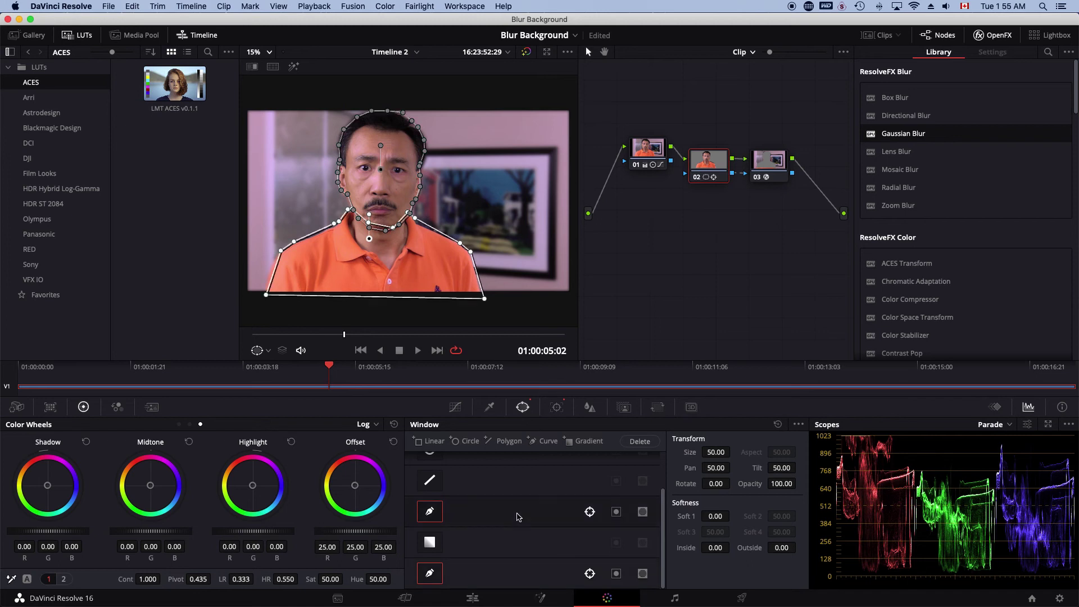
left_click(714, 515)
left_click_drag(714, 516, 808, 520)
mouse_move(725, 515)
left_mouse_down()
mouse_move(810, 518)
mouse_move(722, 516)
left_mouse_up()
left_click(715, 516)
type("20.00")
key("Return")
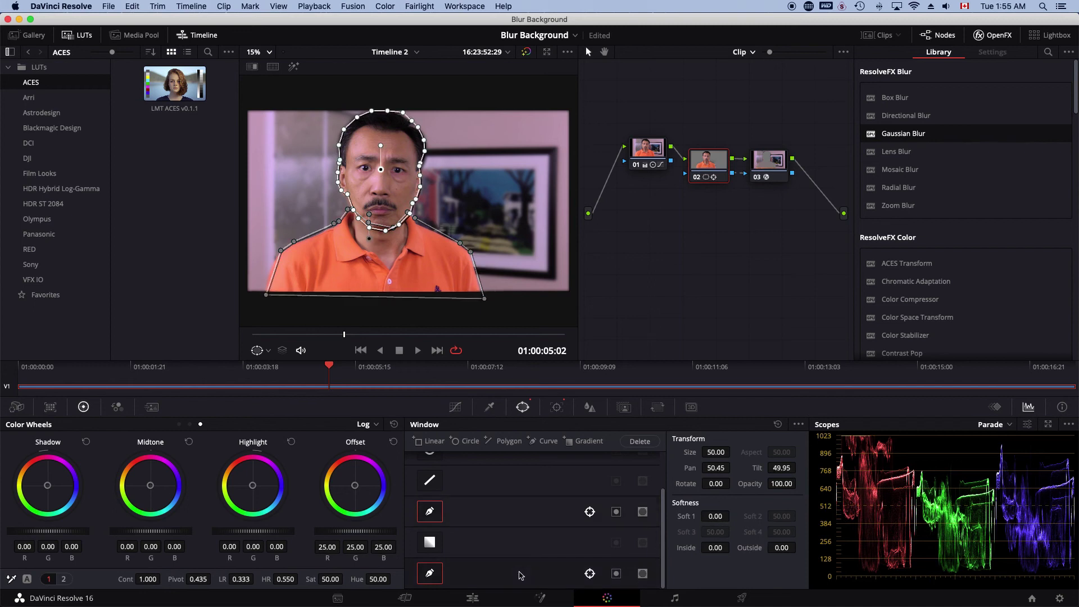
Set the face window's Soft 1 softness to 20, rewind, and return to the Edit page.
left_click(711, 517)
type("20")
key("Return")
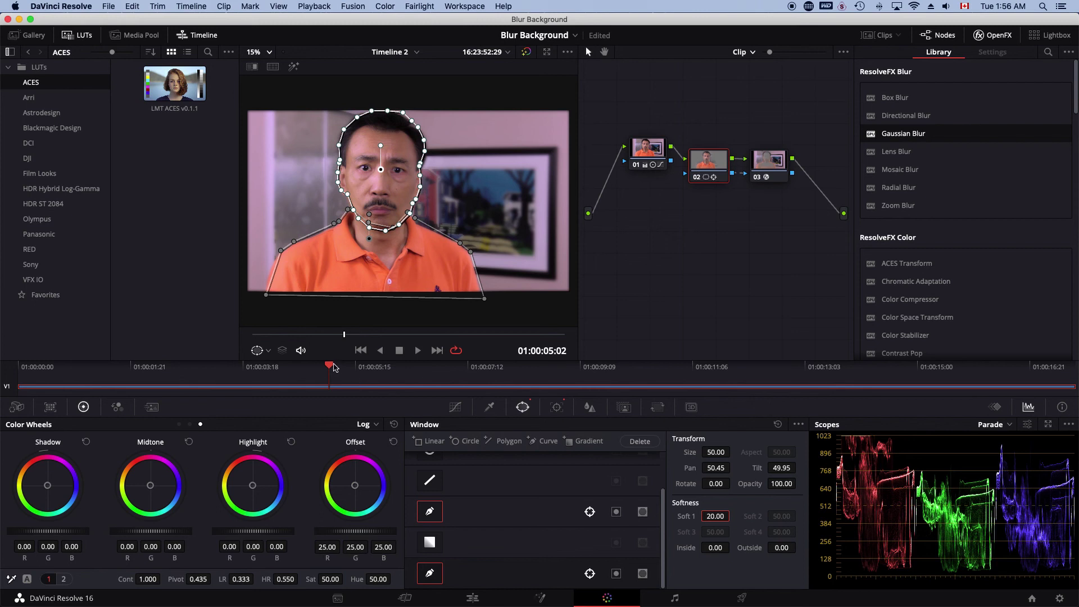
left_click_drag(333, 367, 14, 362)
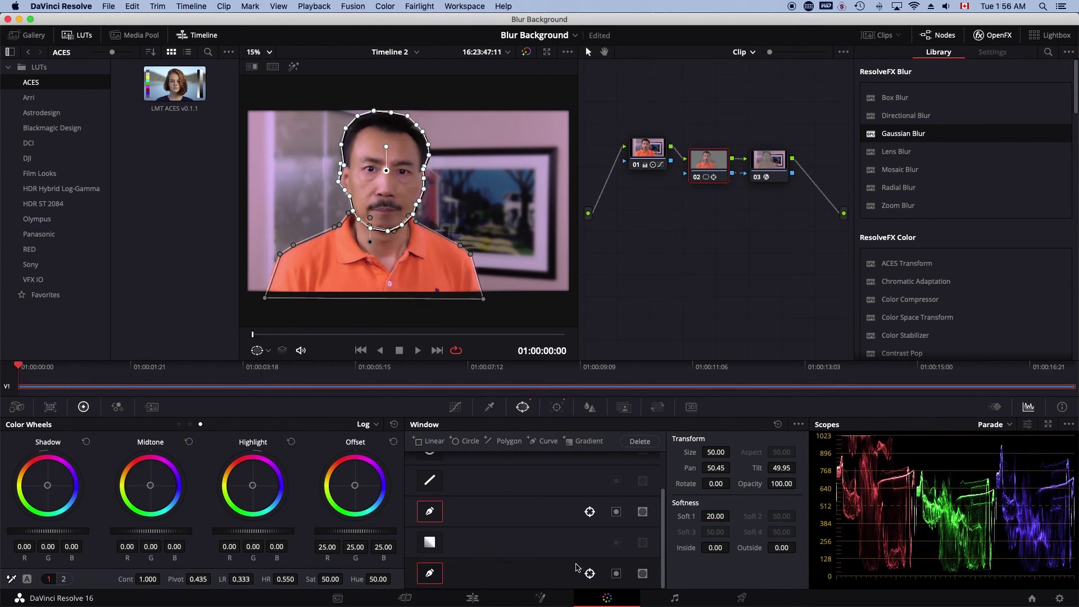
left_click(473, 598)
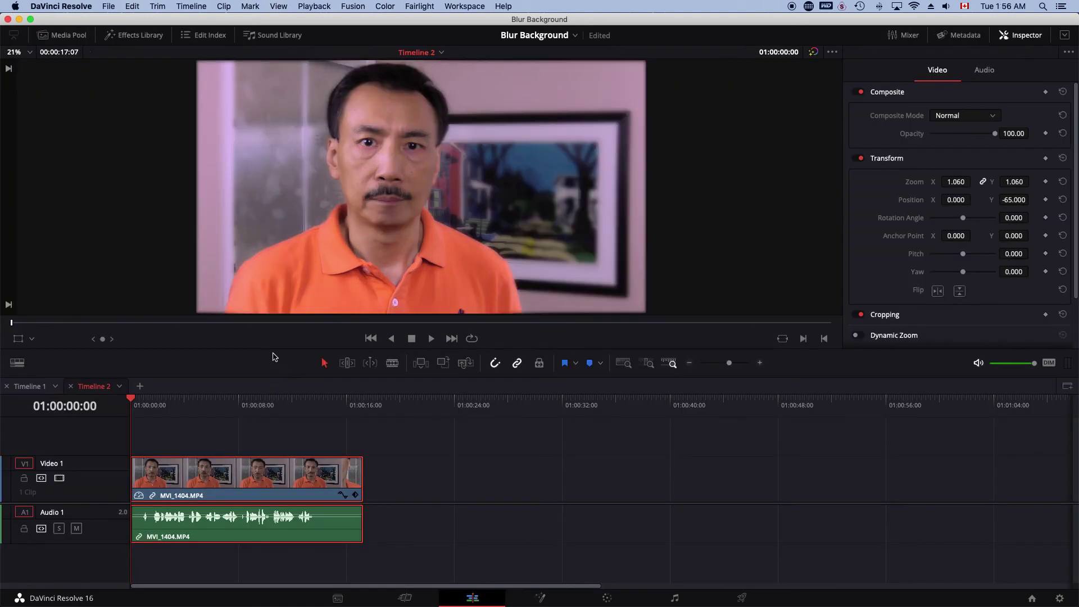
key("space")
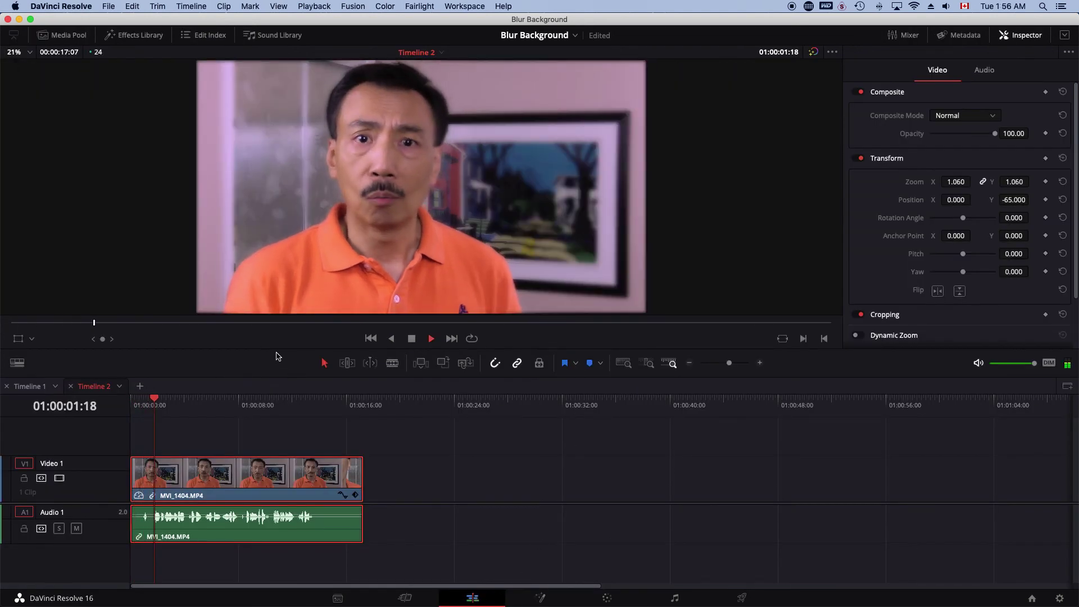